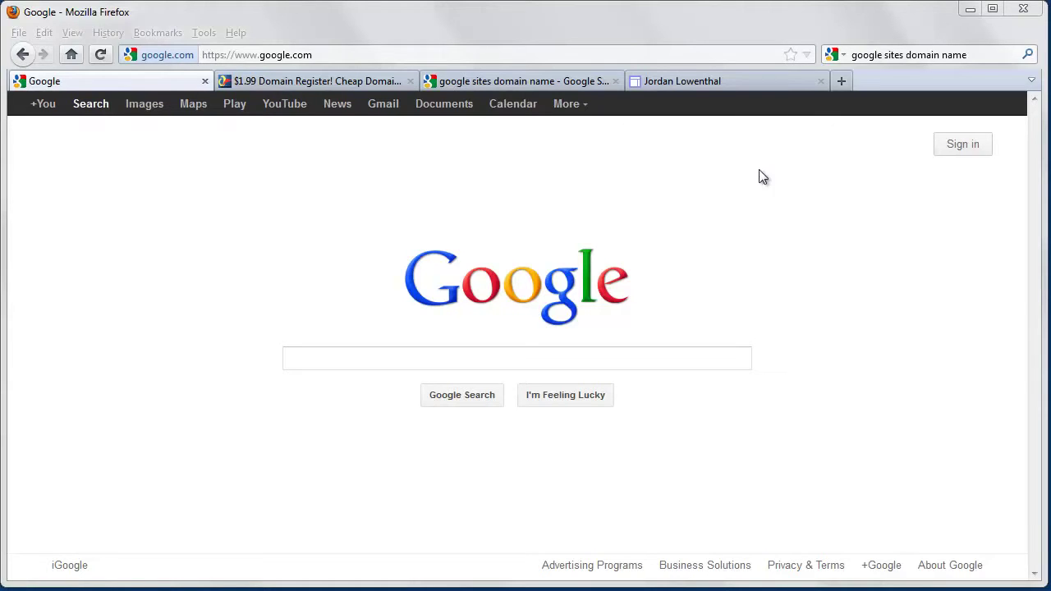
- Switch to the browser tab showing the example personal site built with Google Sites
click(745, 81)
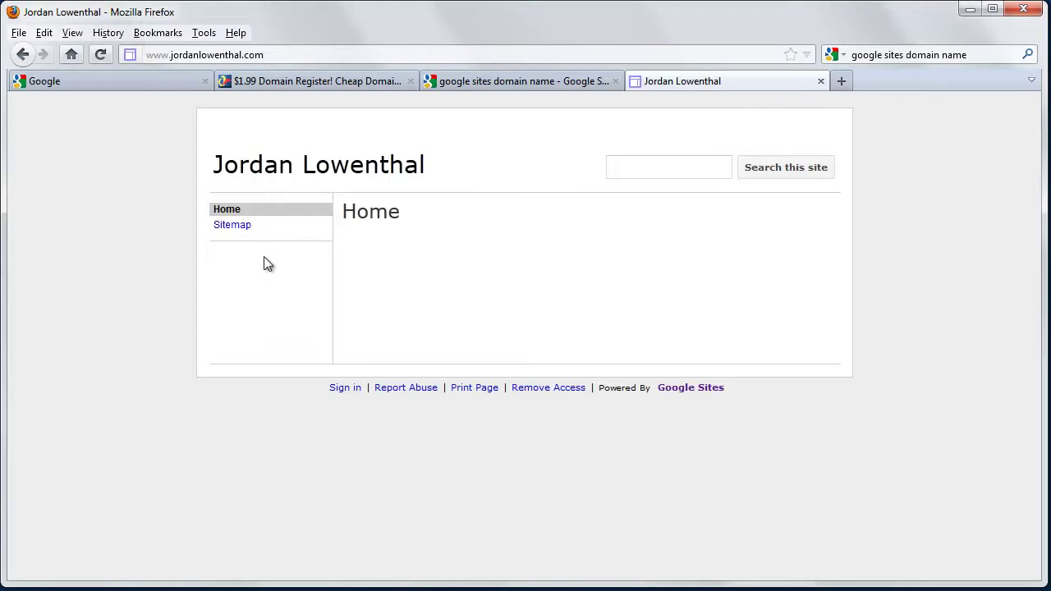
drag(267, 55, 145, 54)
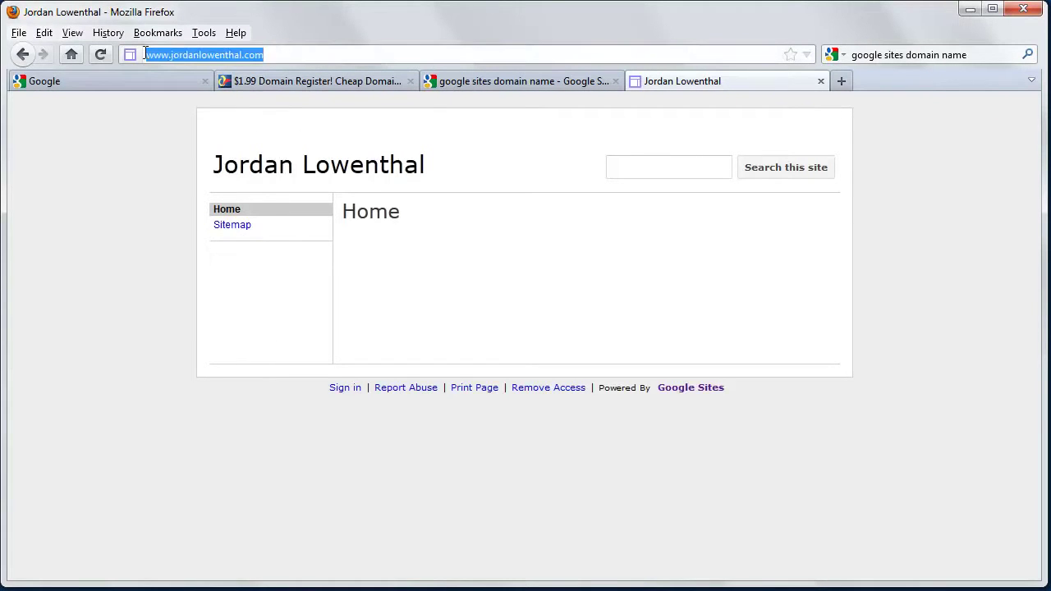
click(129, 193)
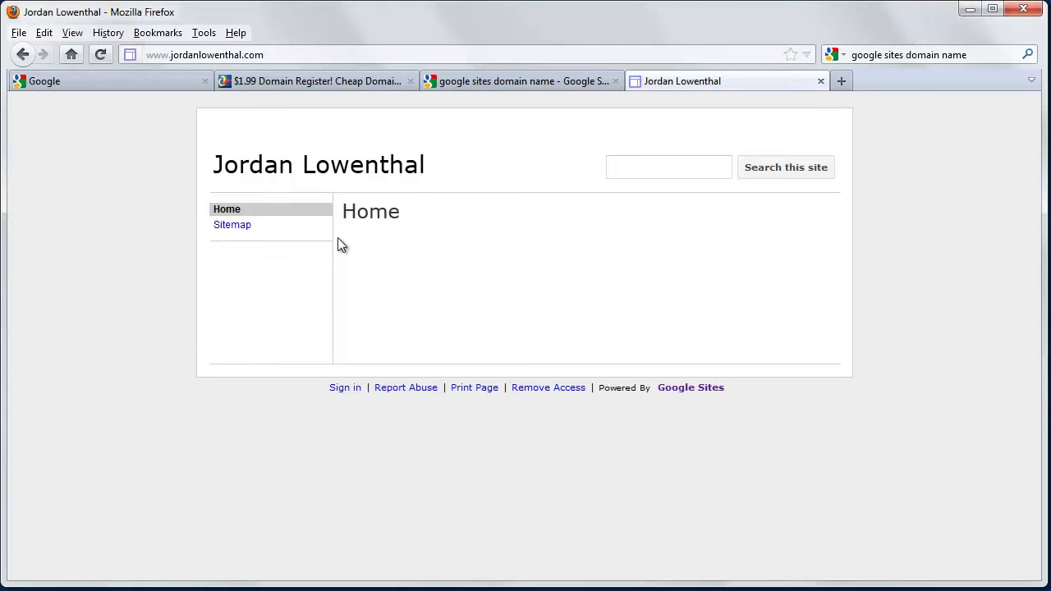
- Go to sites.google.com from the Google tab and sign in to the account
click(172, 81)
click(228, 54)
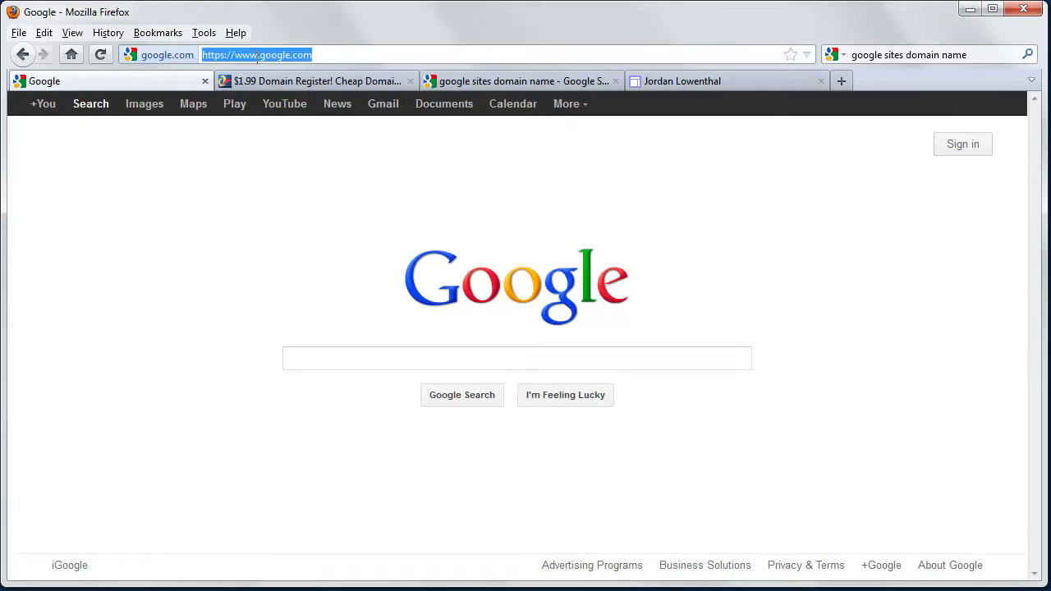
click(257, 55)
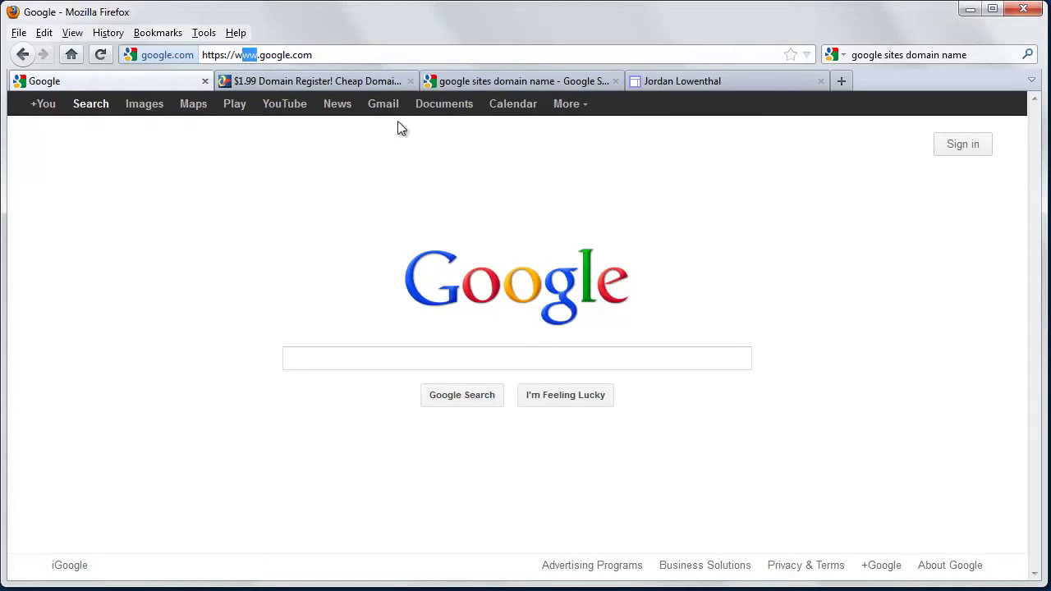
click(574, 110)
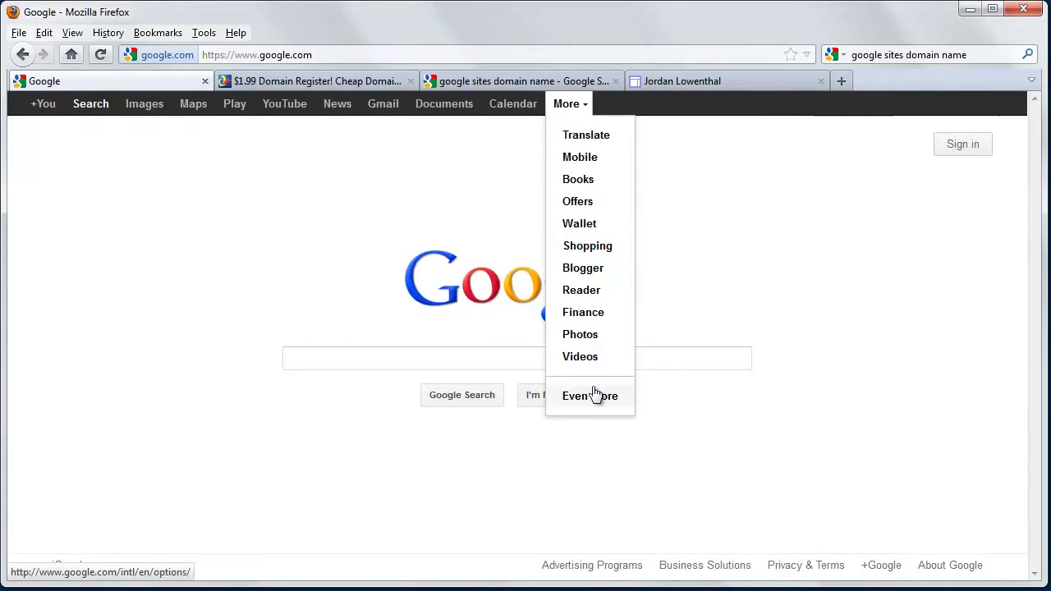
click(253, 230)
drag(257, 55, 165, 63)
text(sites)
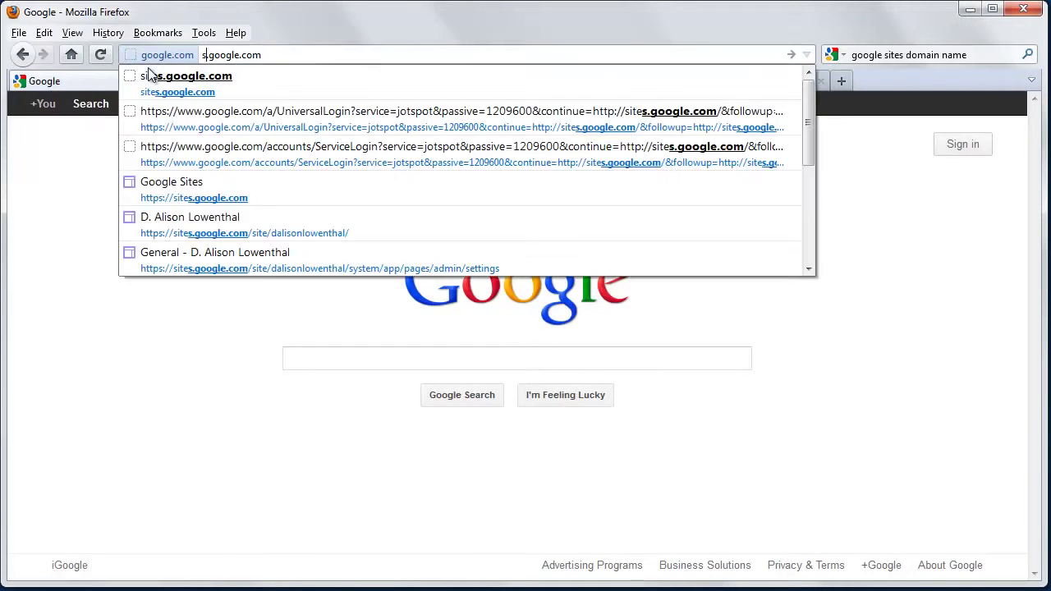
key(Return)
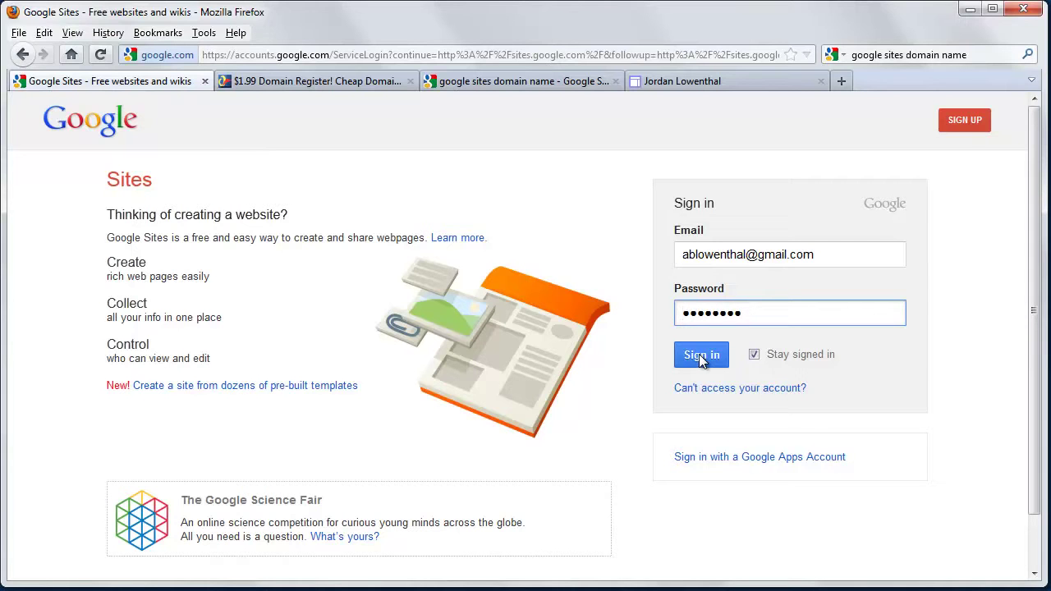
click(700, 358)
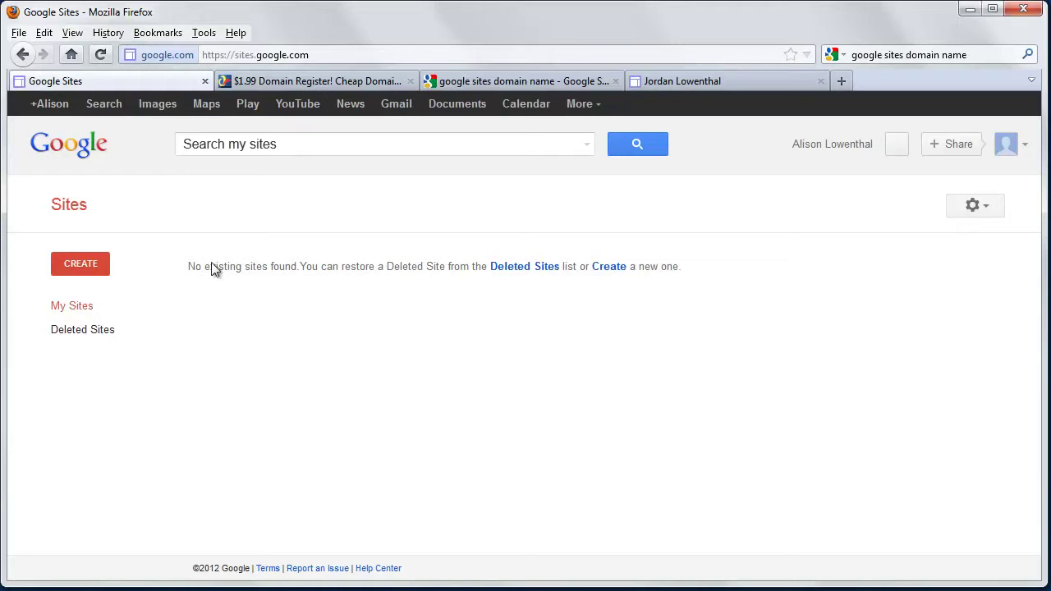
- Create a blank-template site named with the owner's full name, then select the suggested location
click(81, 264)
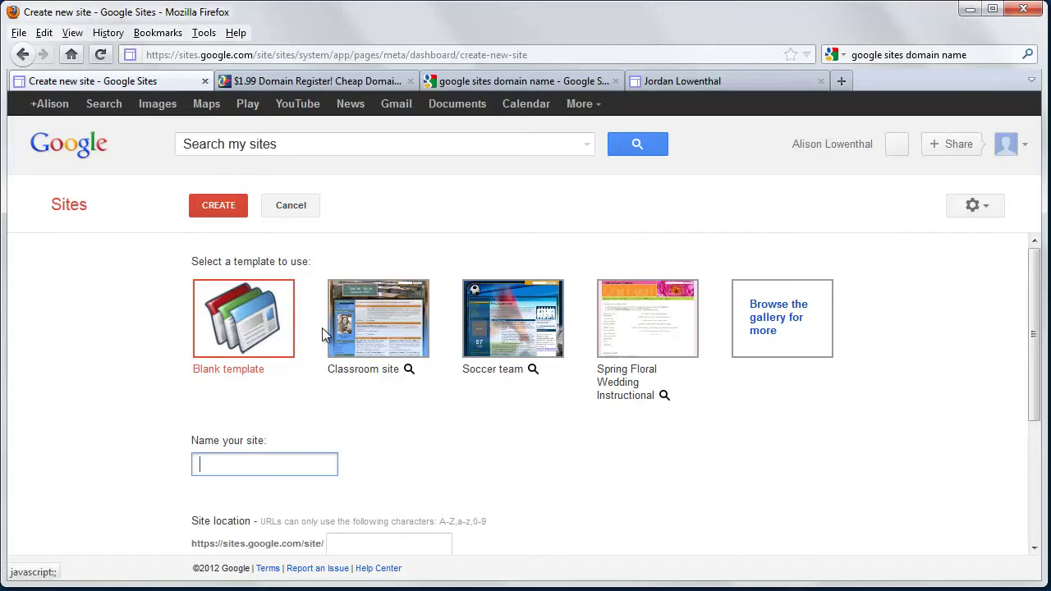
click(238, 468)
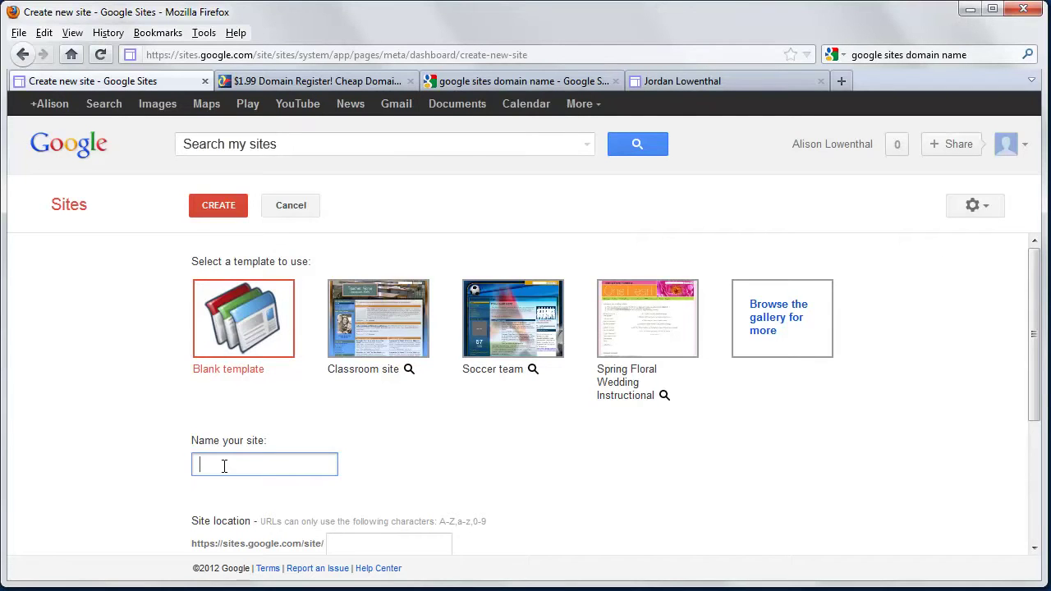
scroll(224, 467, down, 3)
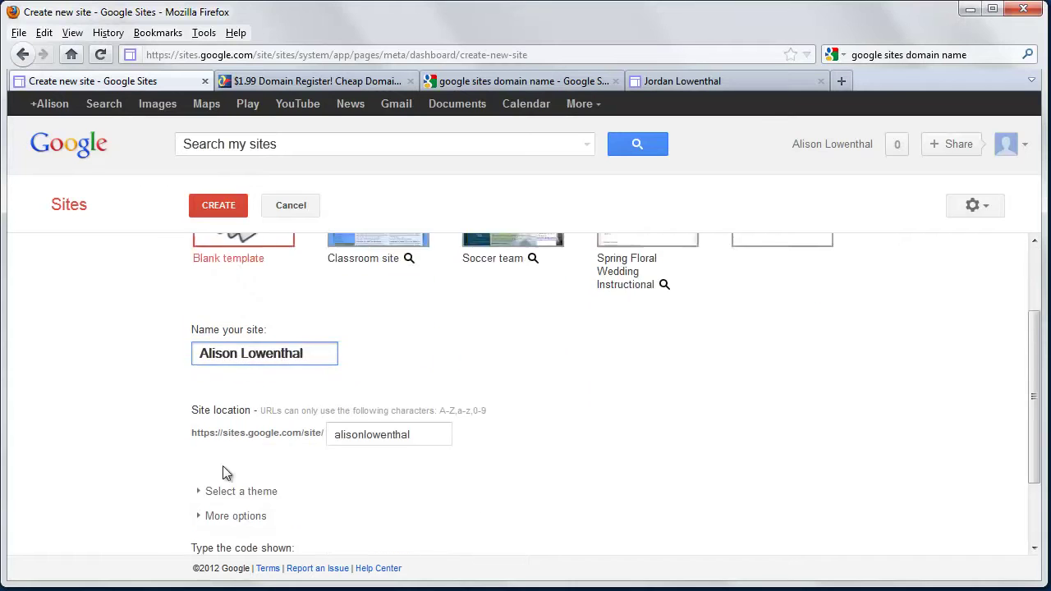
drag(336, 406, 405, 398)
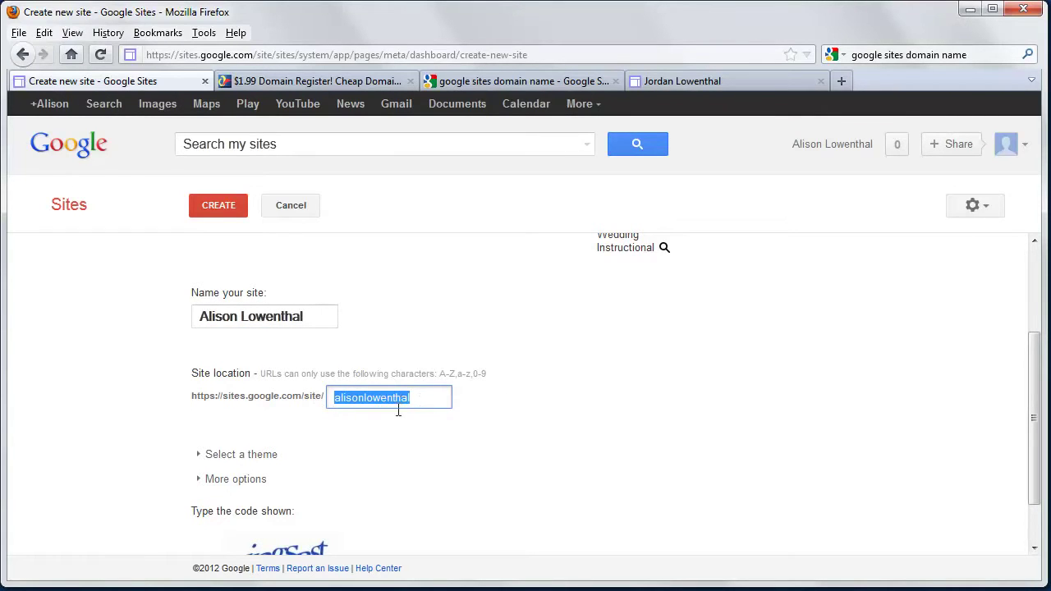
- Change the site location to the owner's name joined by an underscore, after checking the example site's address
click(433, 399)
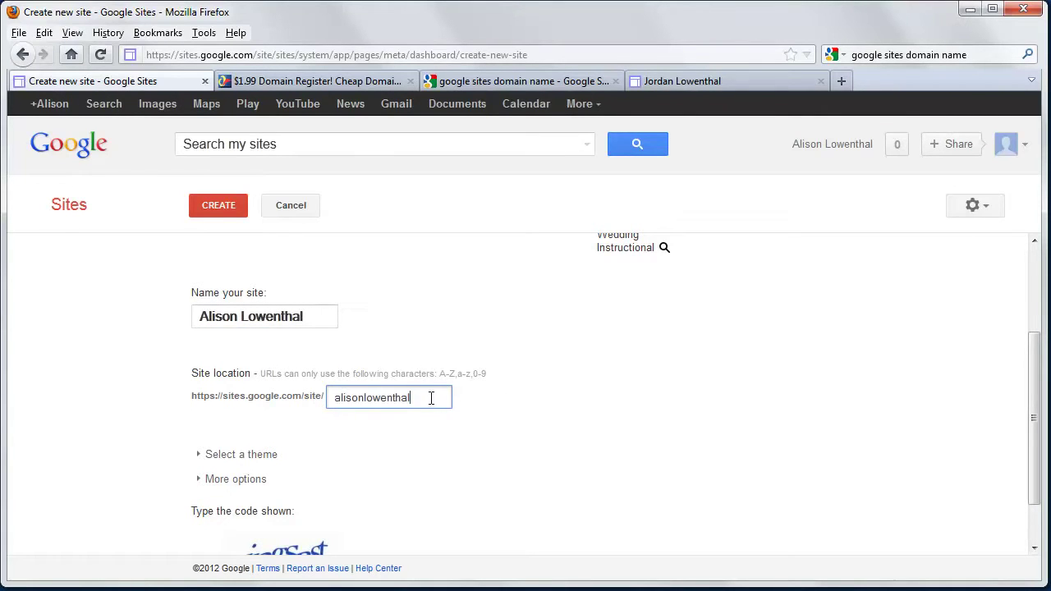
click(335, 398)
text(darcy)
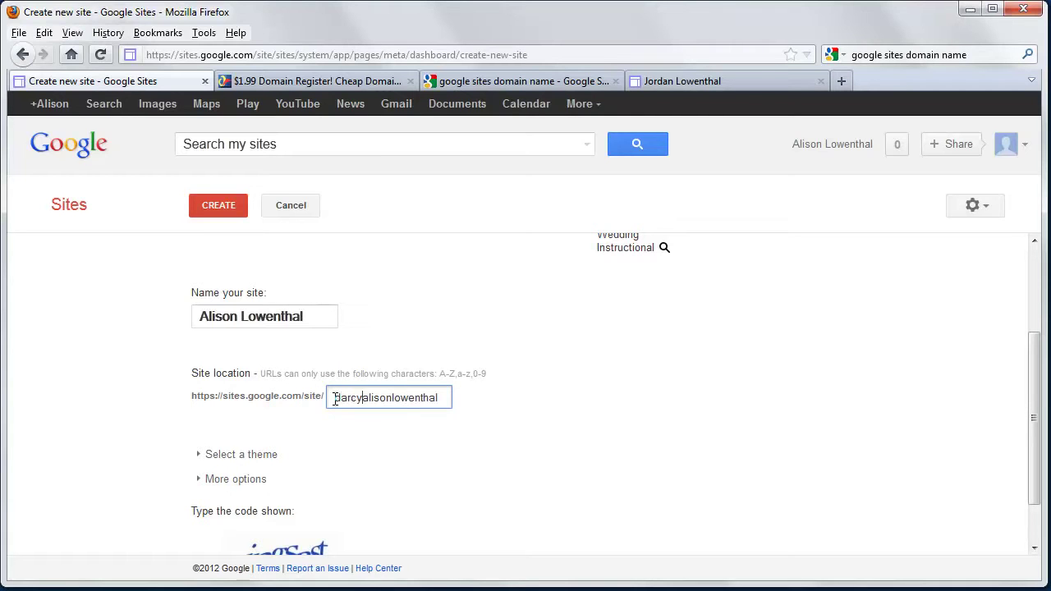
click(431, 461)
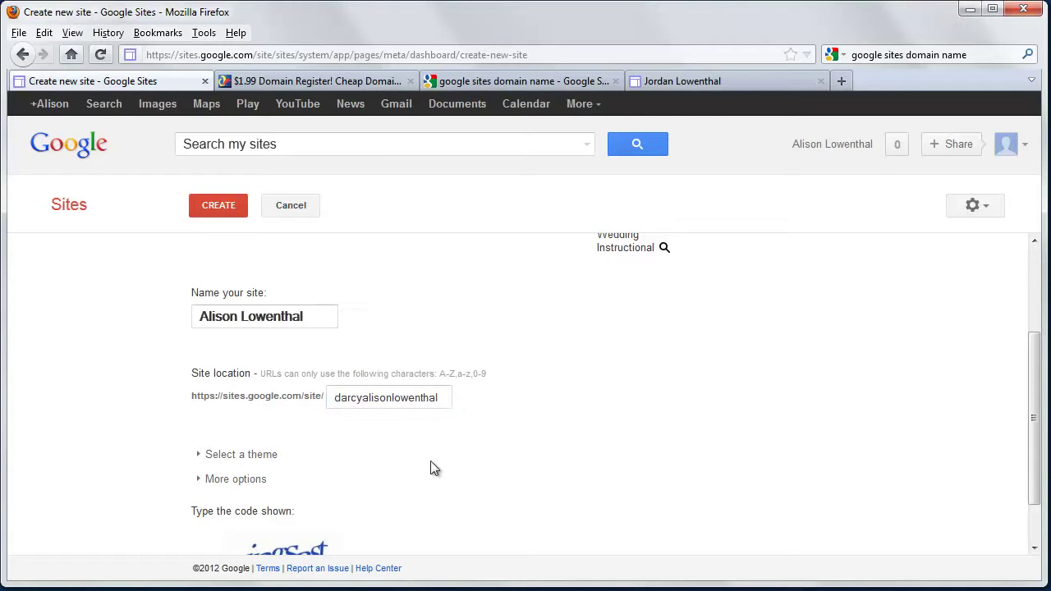
click(444, 397)
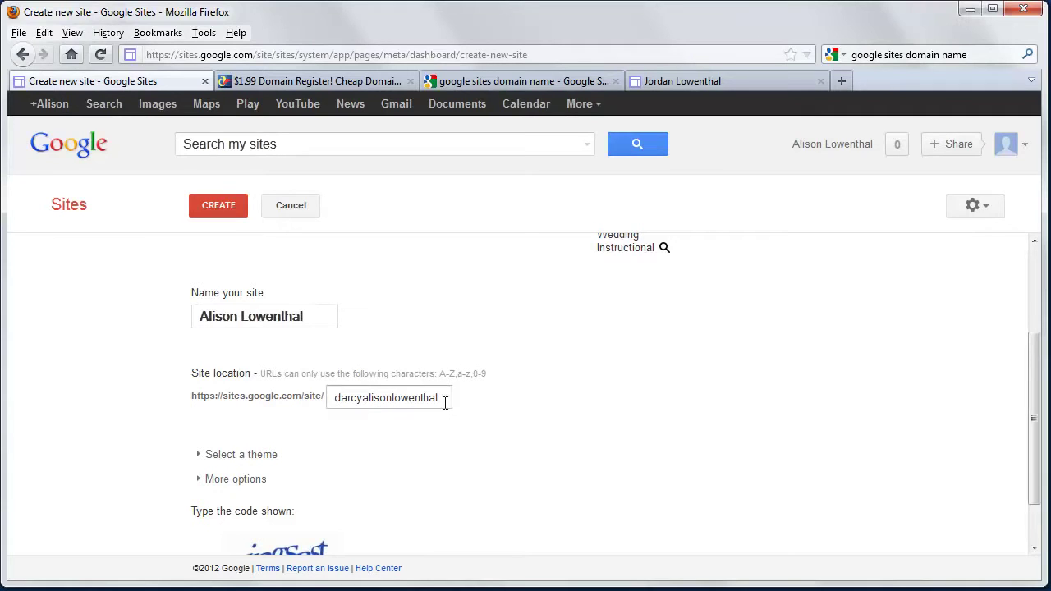
click(676, 80)
click(291, 55)
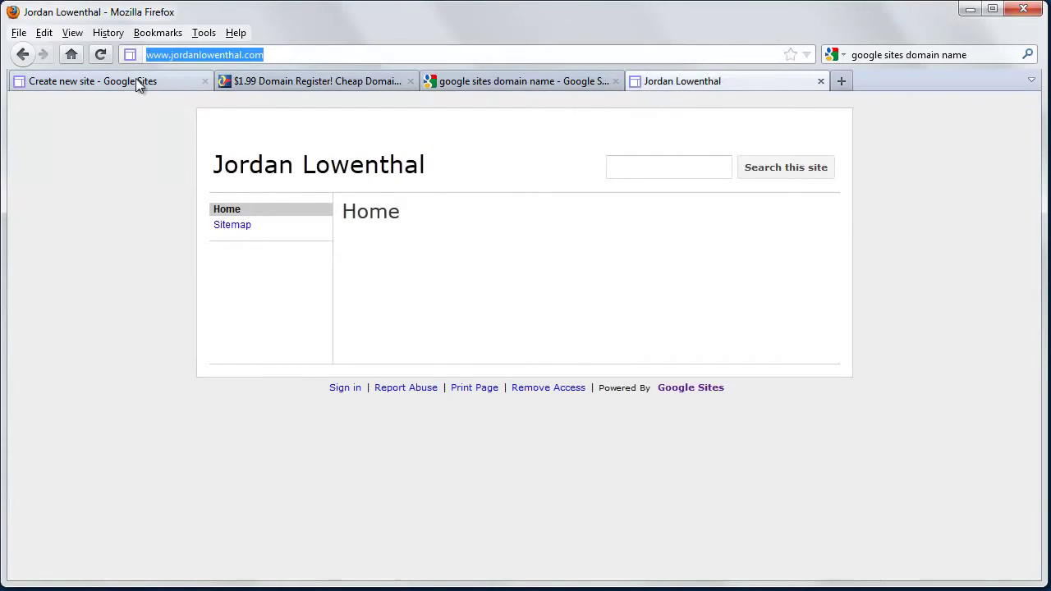
click(136, 81)
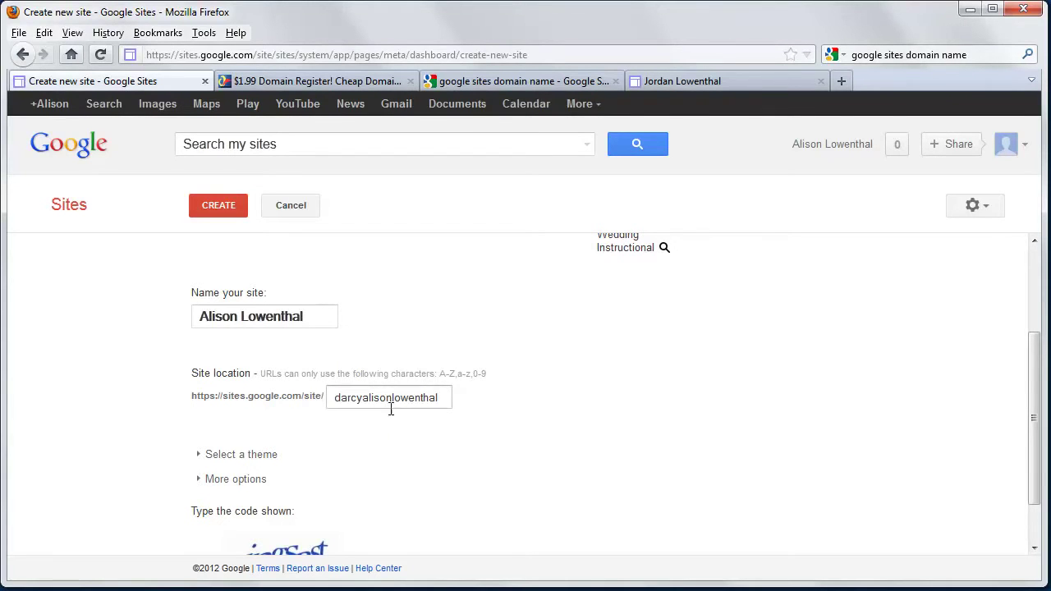
drag(453, 397, 250, 397)
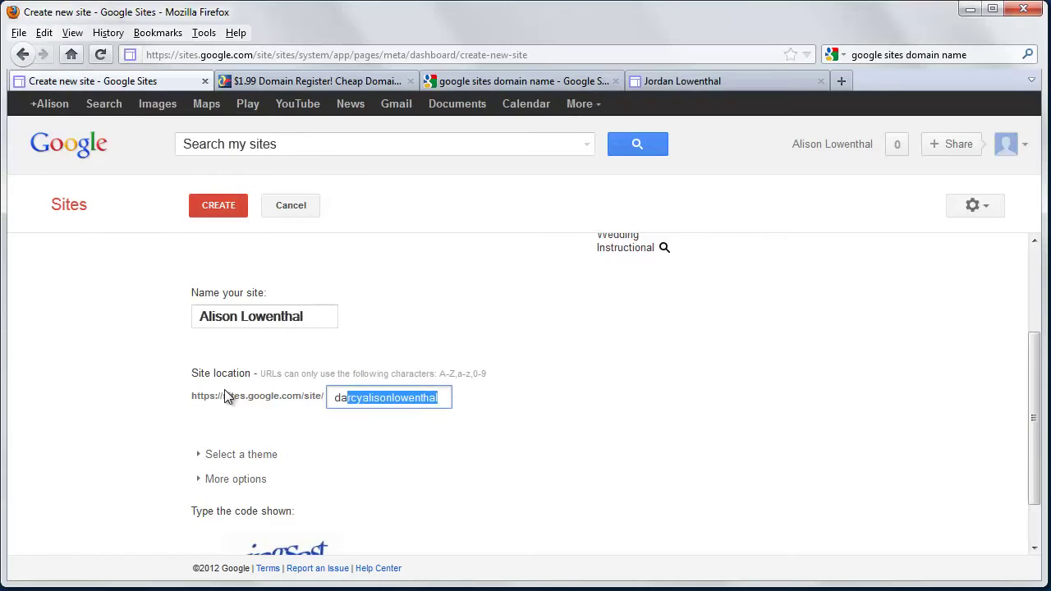
key(BackSpace)
key(BackSpace)
key(BackSpace)
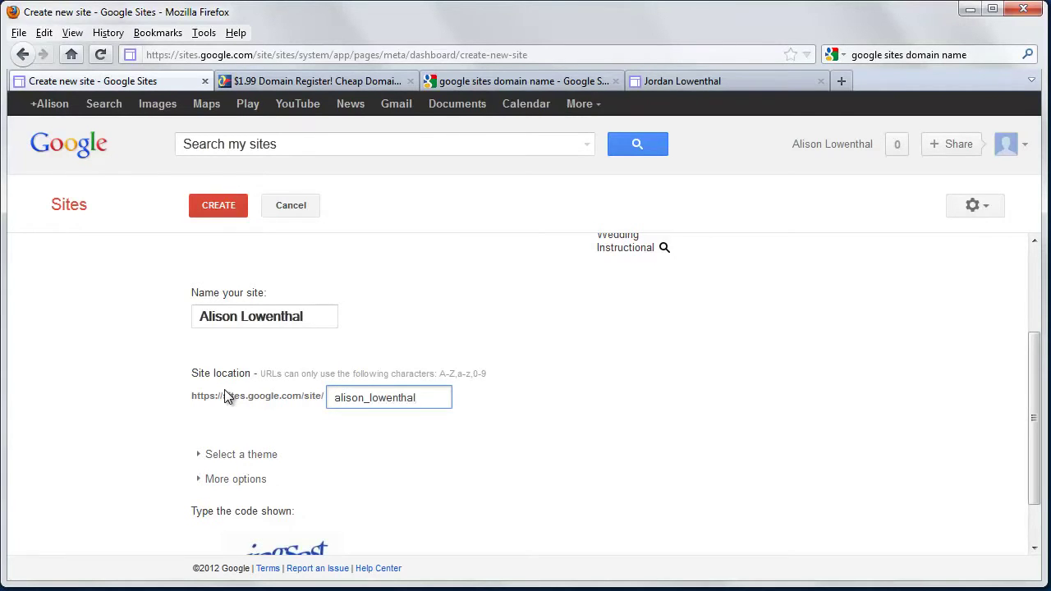
- Enter the verification code and submit the new-site form
scroll(339, 452, down, 2)
click(264, 535)
text(ingsast)
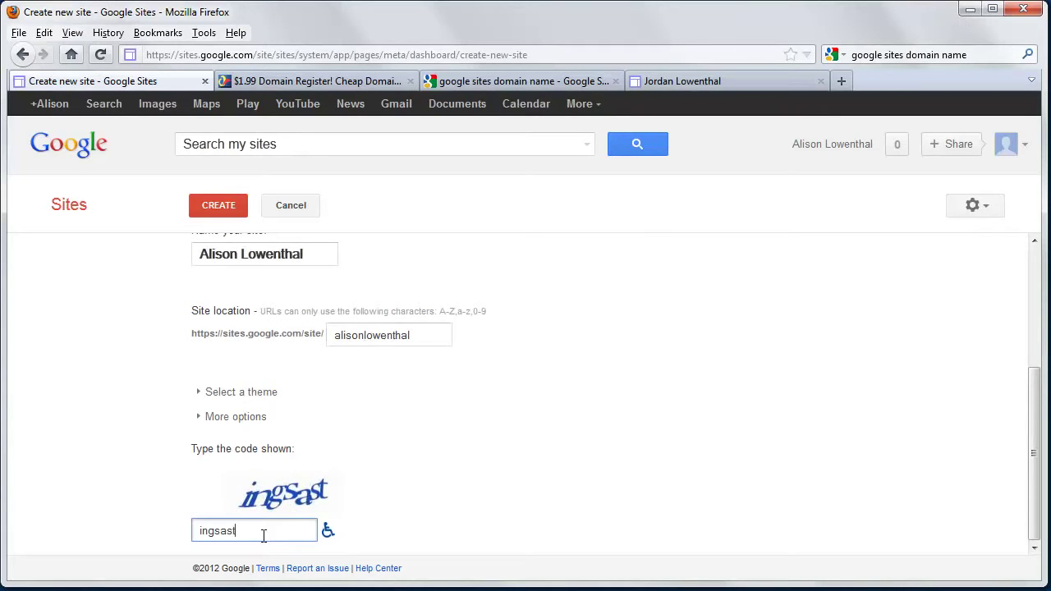
key(Return)
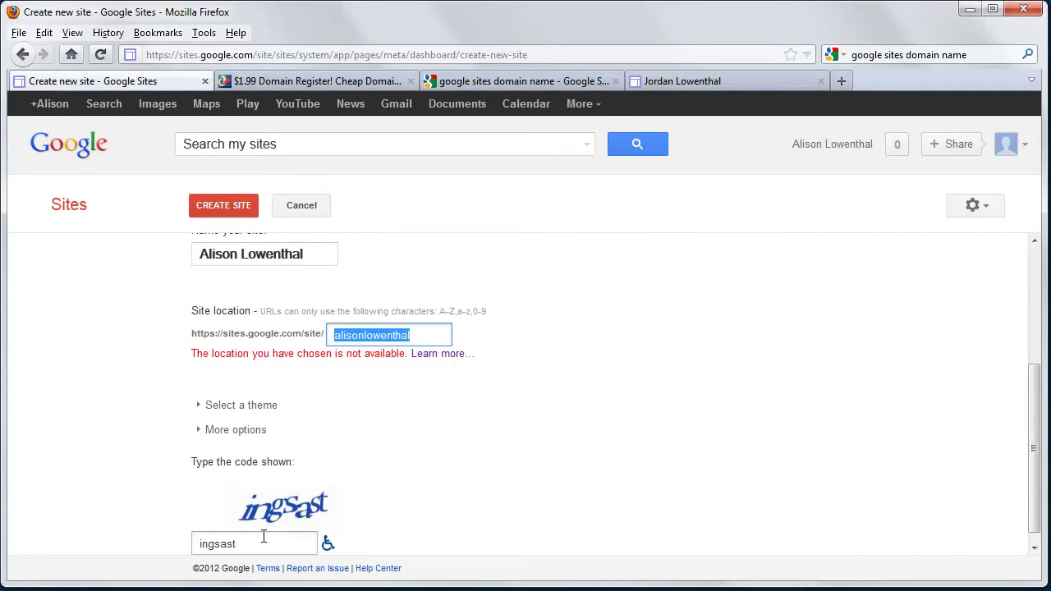
- Add a prefix to the unavailable site location and create the site
click(338, 342)
text(darc)
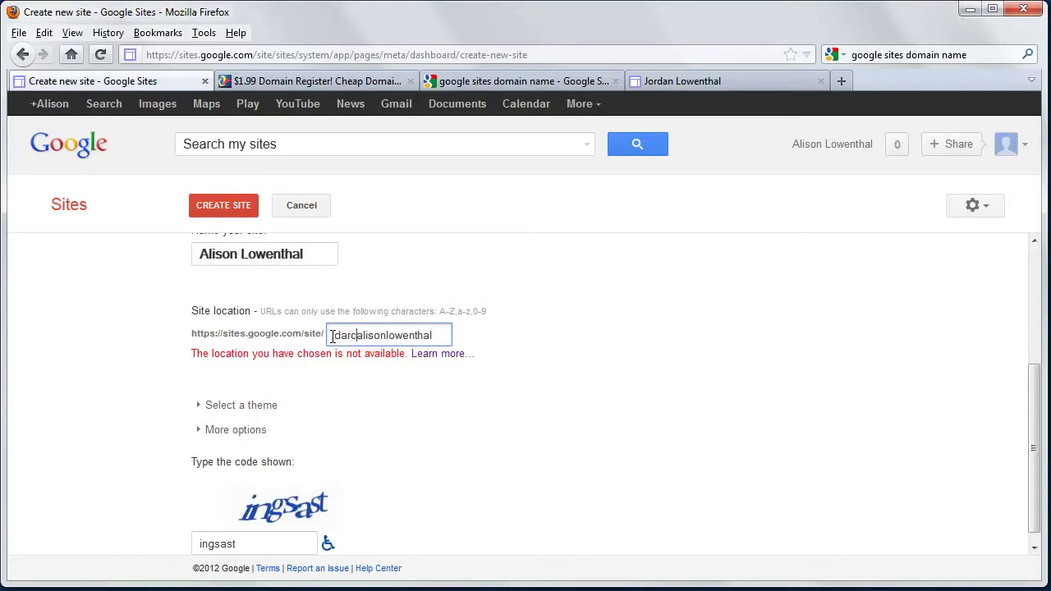
text(y)
click(245, 210)
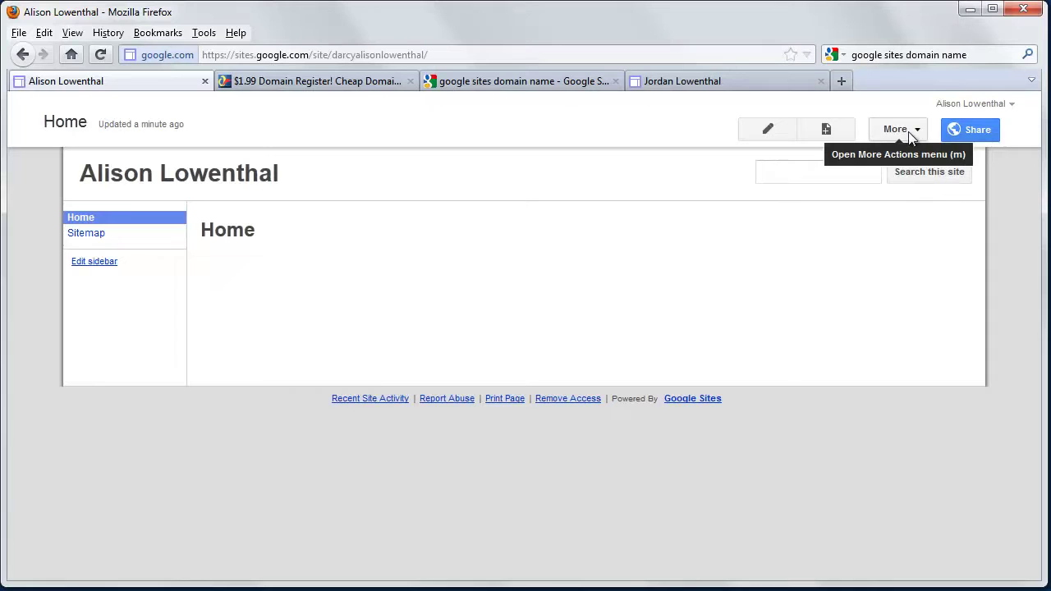
- Open the More actions menu on the new site's Home page
click(912, 137)
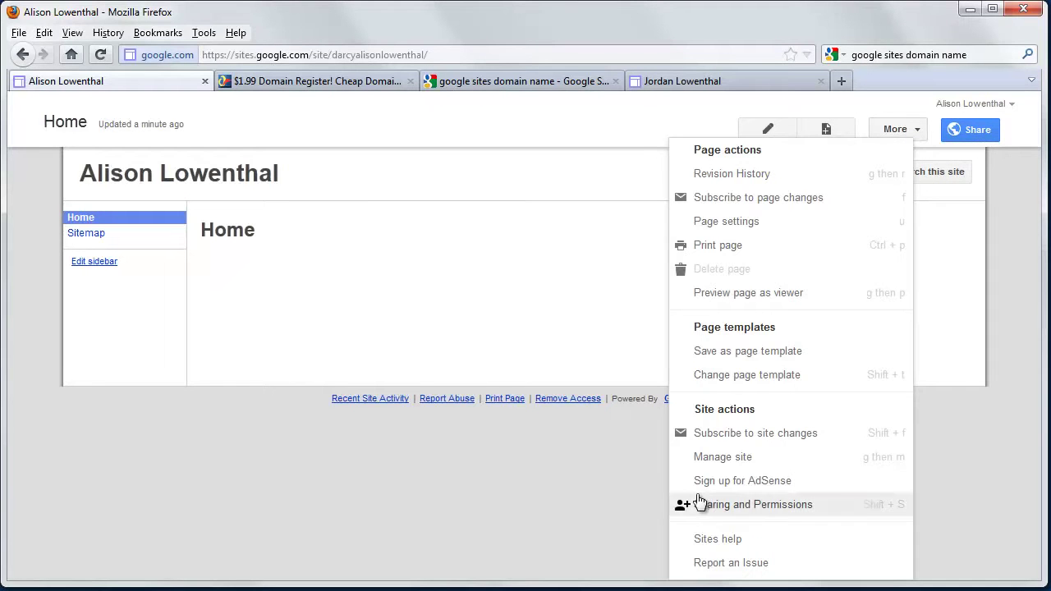
- Open Manage site and go to the Site layout settings
click(727, 462)
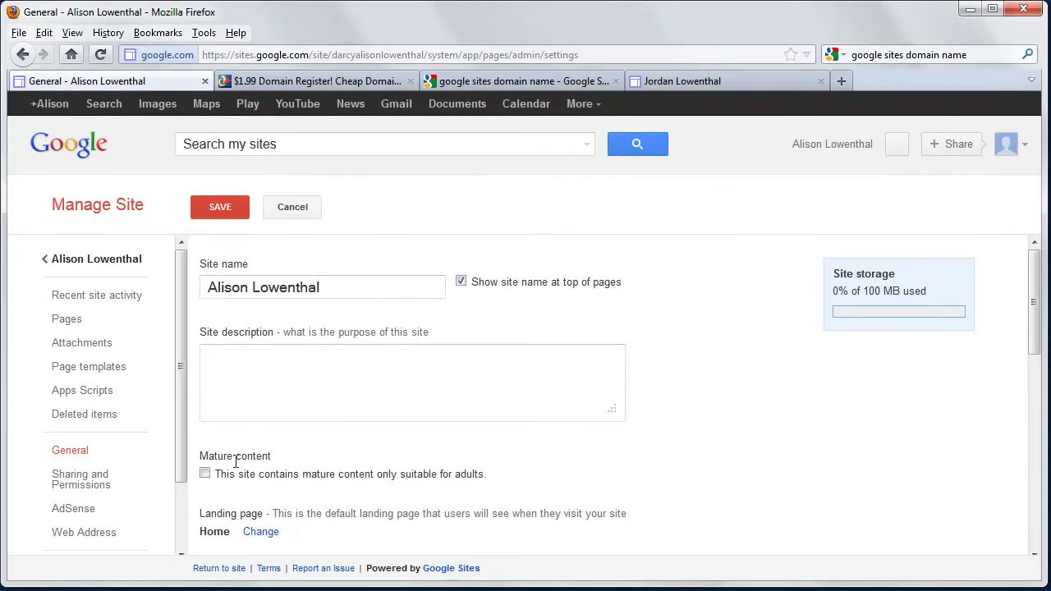
scroll(243, 460, down, 1)
scroll(243, 460, down, 10)
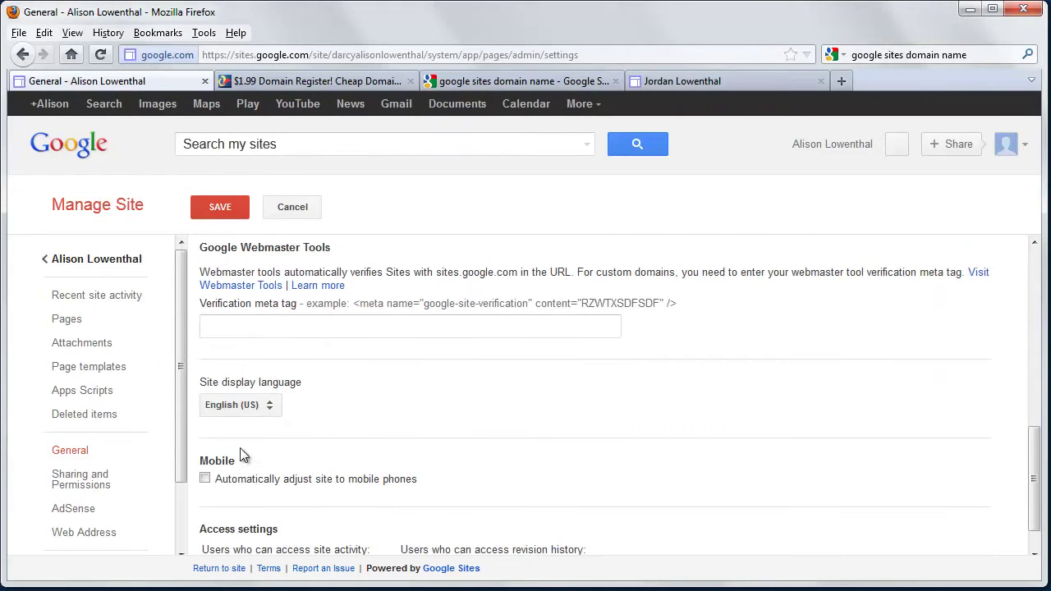
scroll(135, 365, down, 2)
click(97, 490)
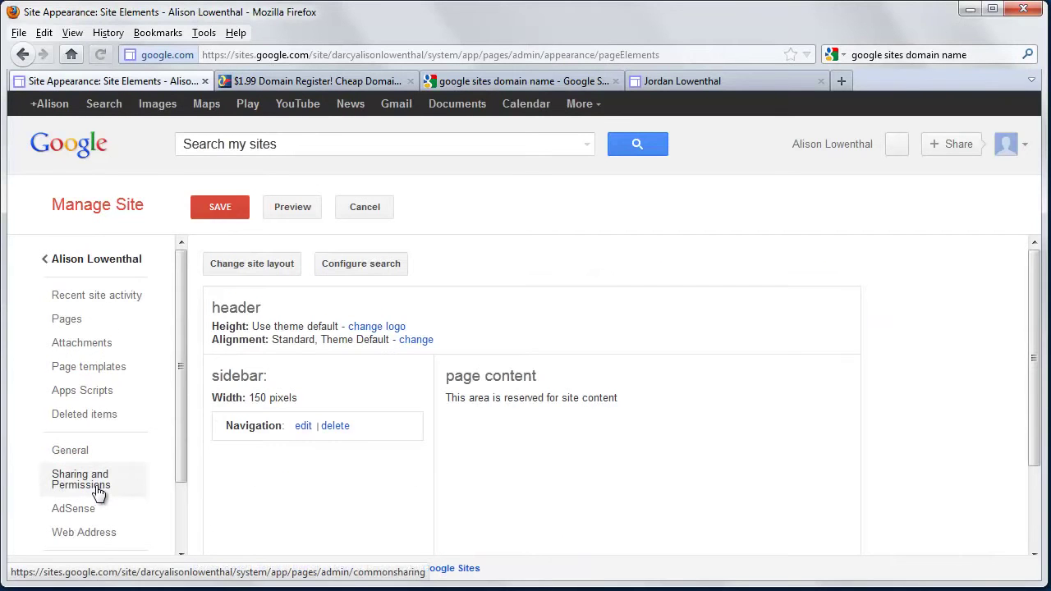
- Turn off searching this site in the site search settings
click(354, 269)
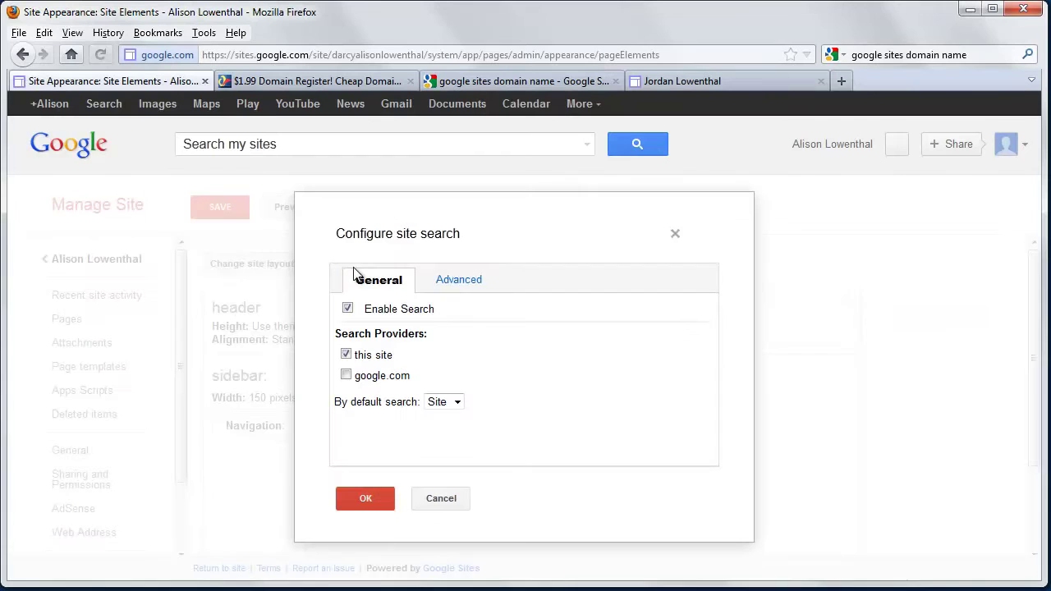
click(345, 357)
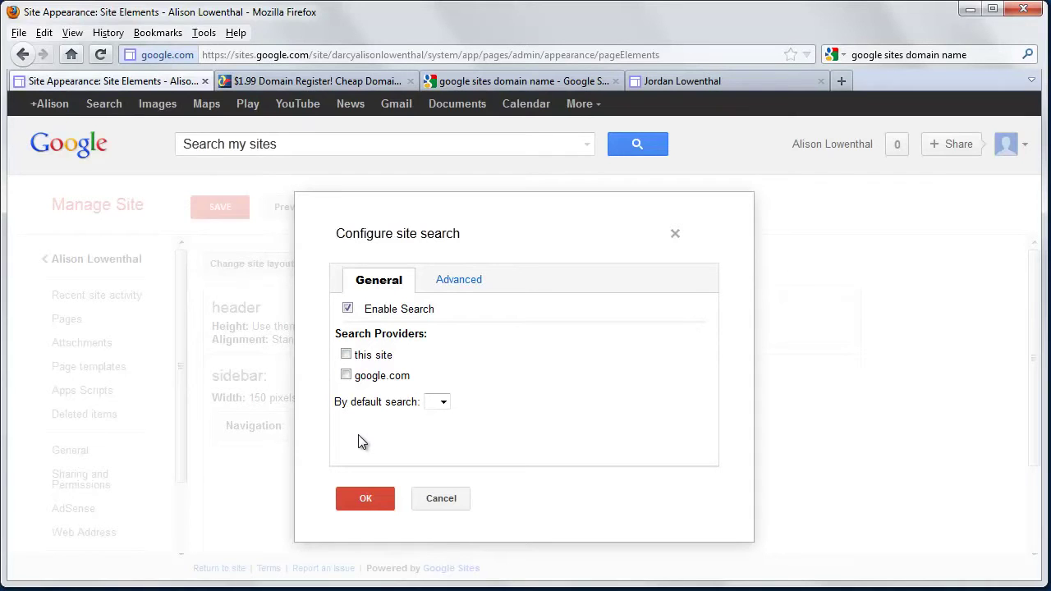
click(365, 501)
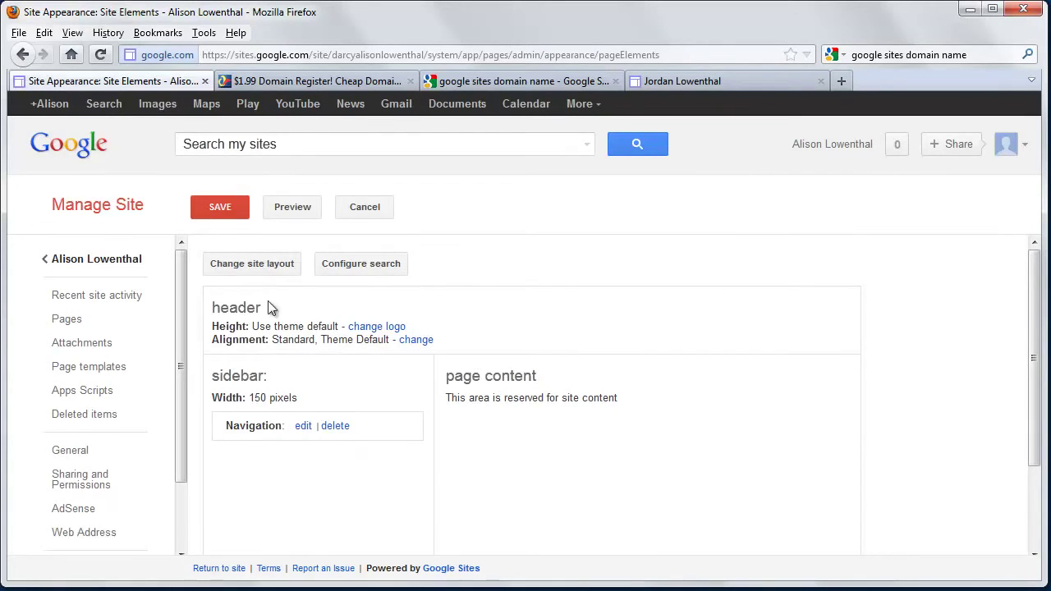
- In Change site layout, set a custom 900px width and add a fixed 30-pixel footer
click(268, 273)
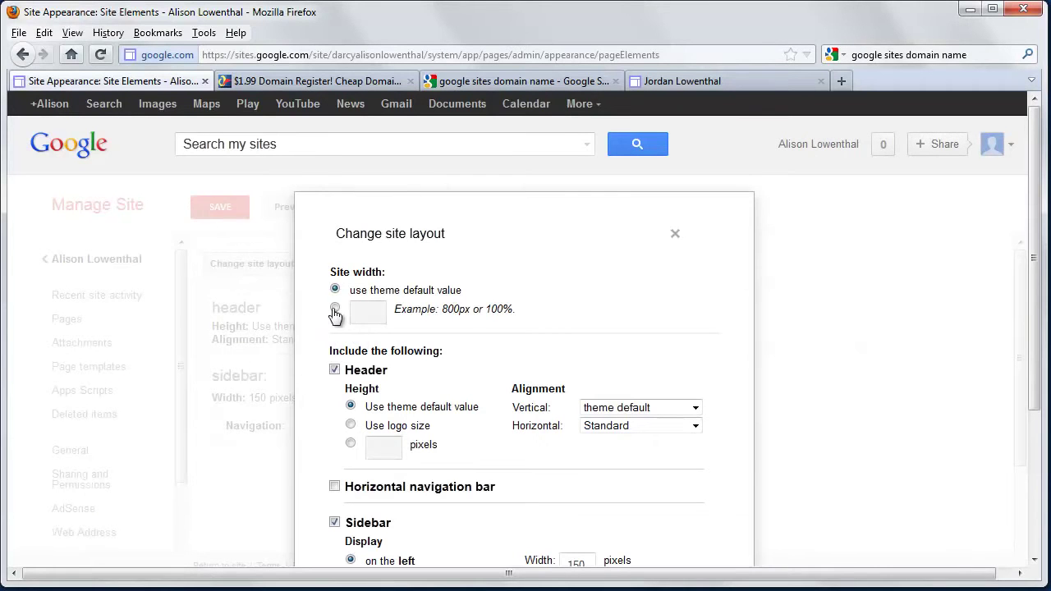
click(335, 308)
click(371, 310)
text(px)
scroll(384, 403, down, 4)
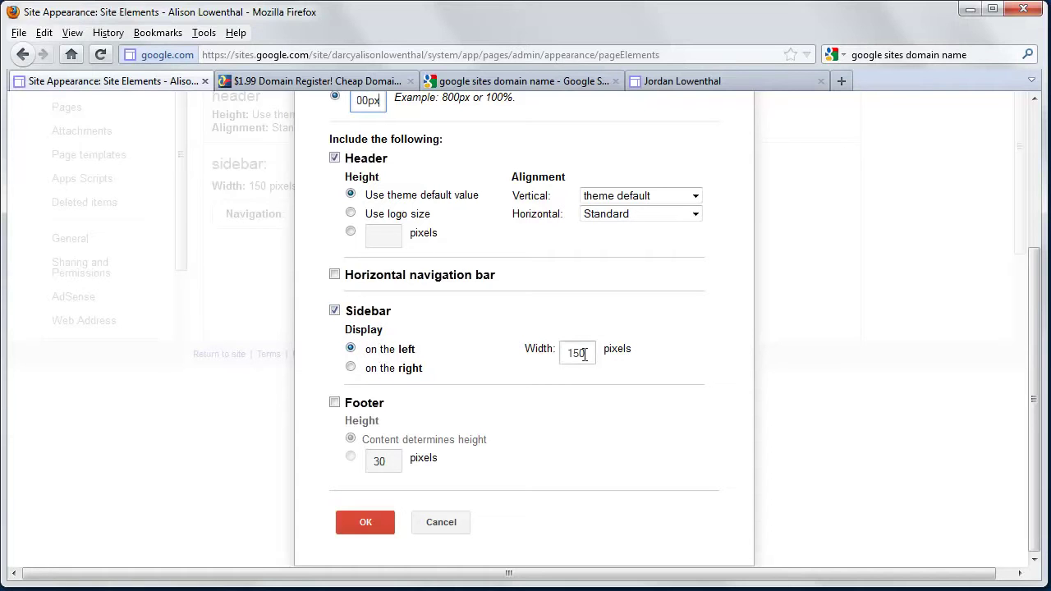
click(335, 402)
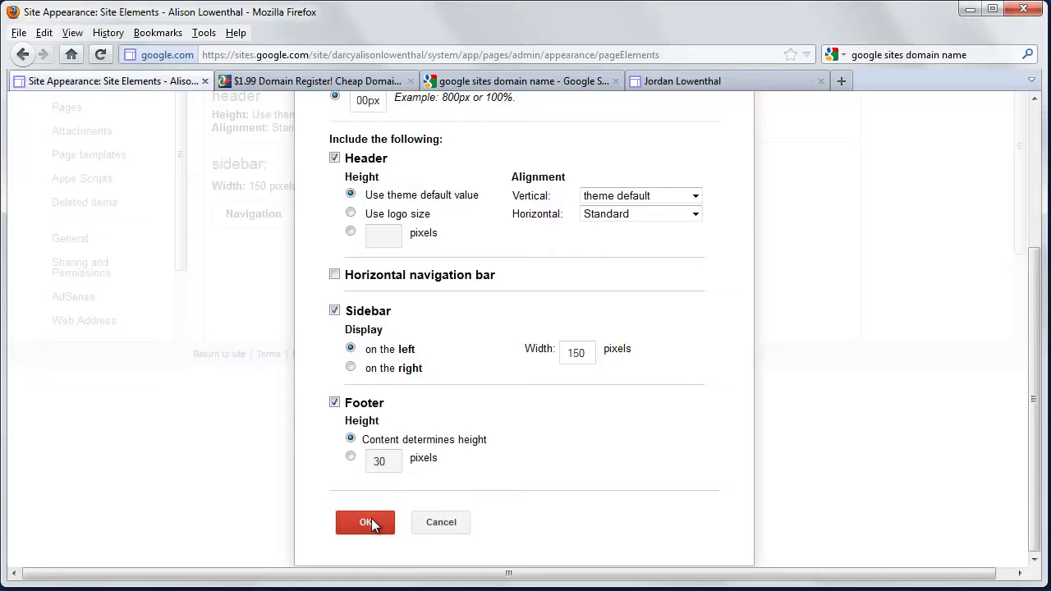
click(355, 457)
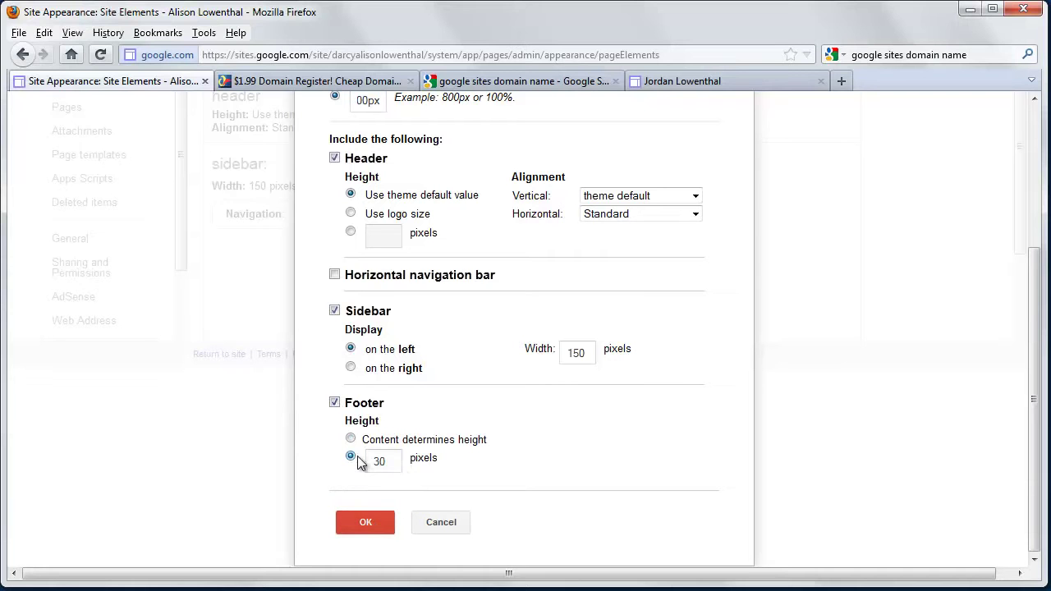
- Confirm the new layout and save the site layout changes
click(365, 522)
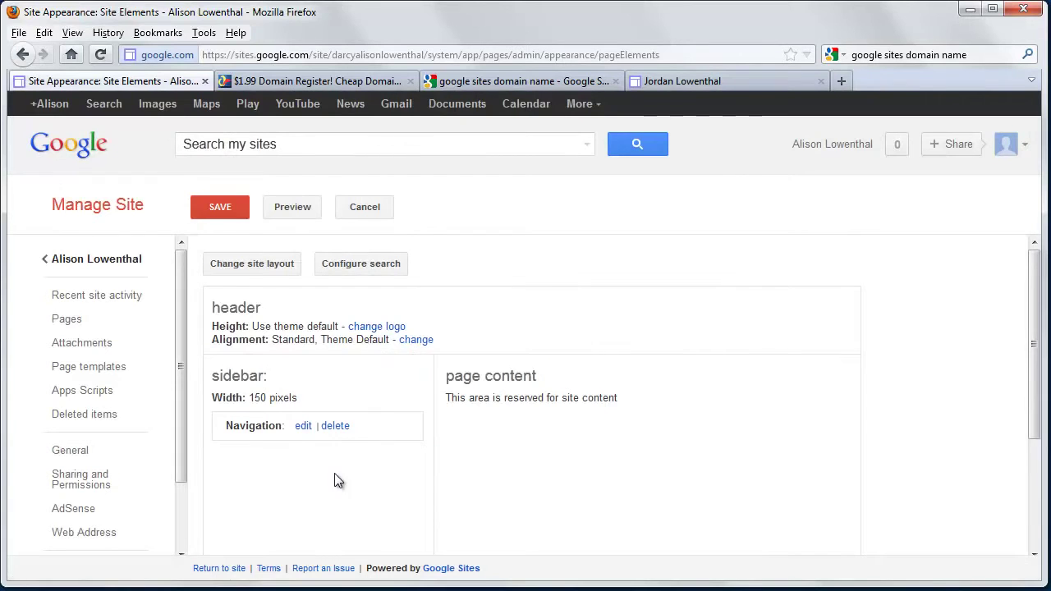
scroll(319, 484, down, 3)
scroll(106, 497, down, 2)
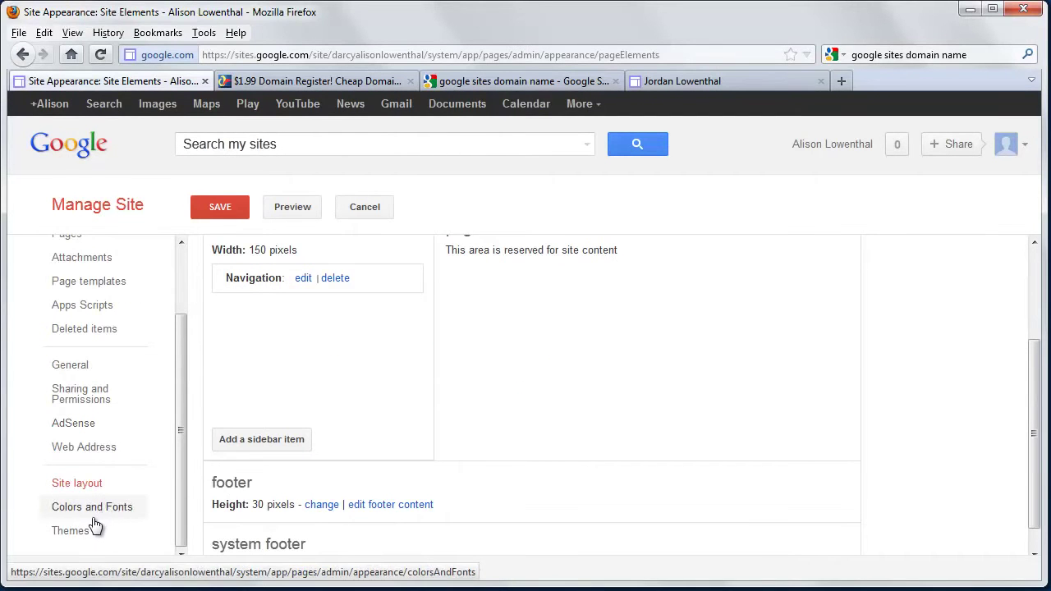
click(92, 508)
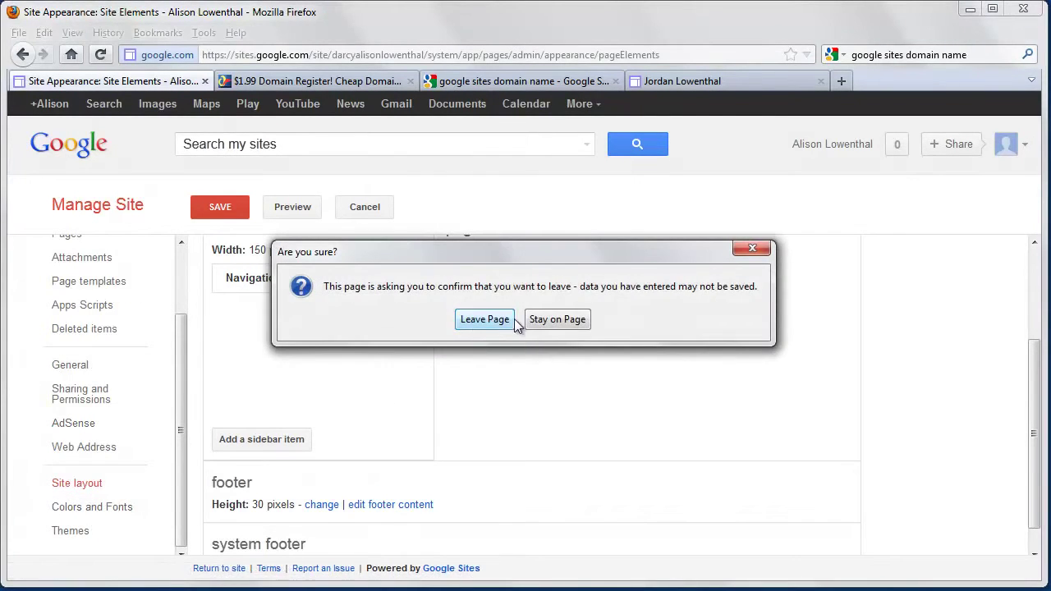
click(542, 319)
click(227, 211)
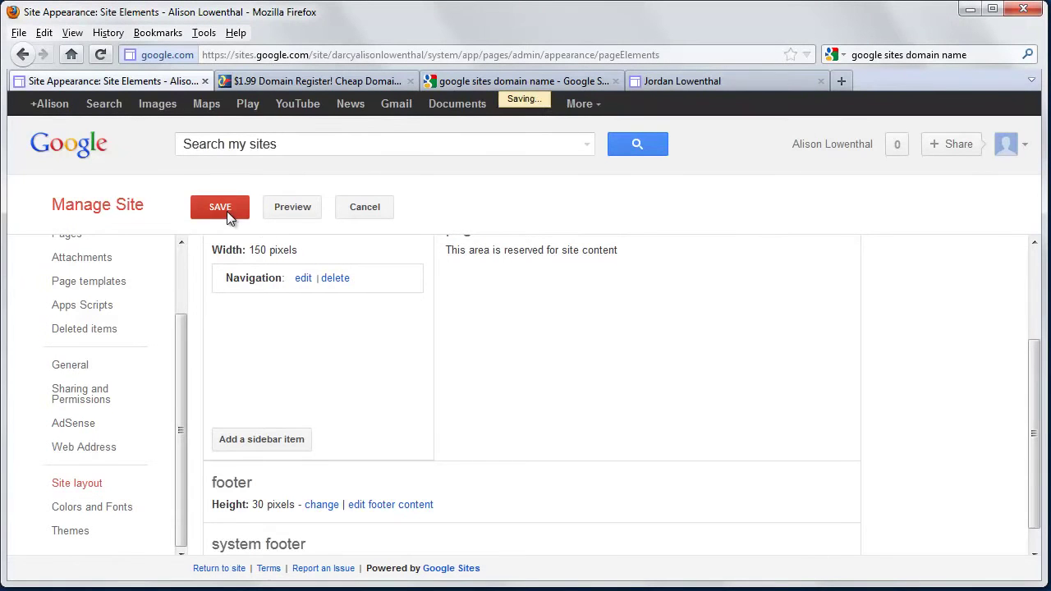
click(121, 514)
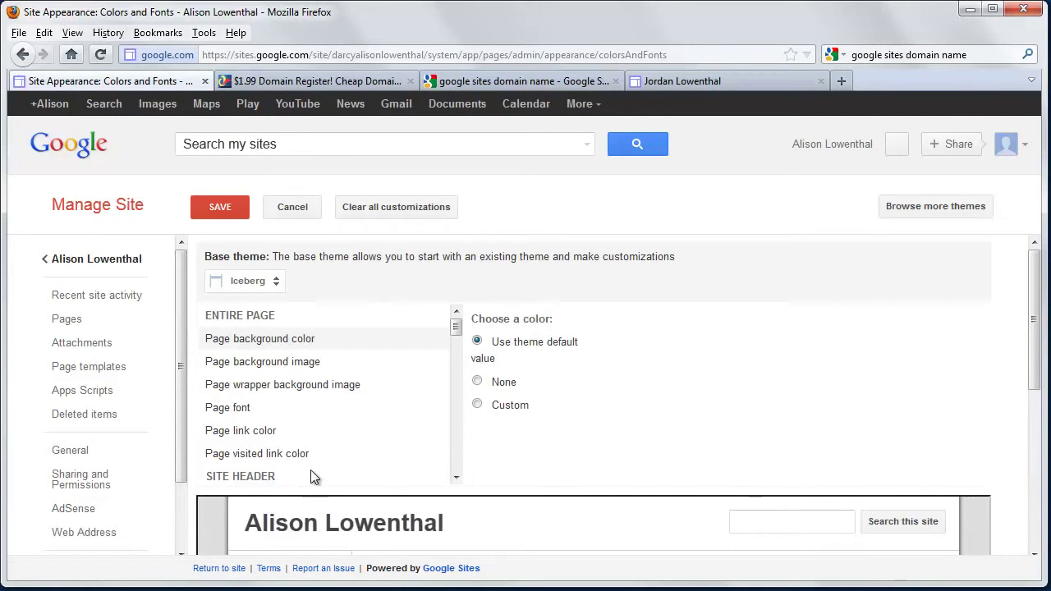
- Set the page background to the custom dark orange colour #973800
scroll(310, 469, down, 2)
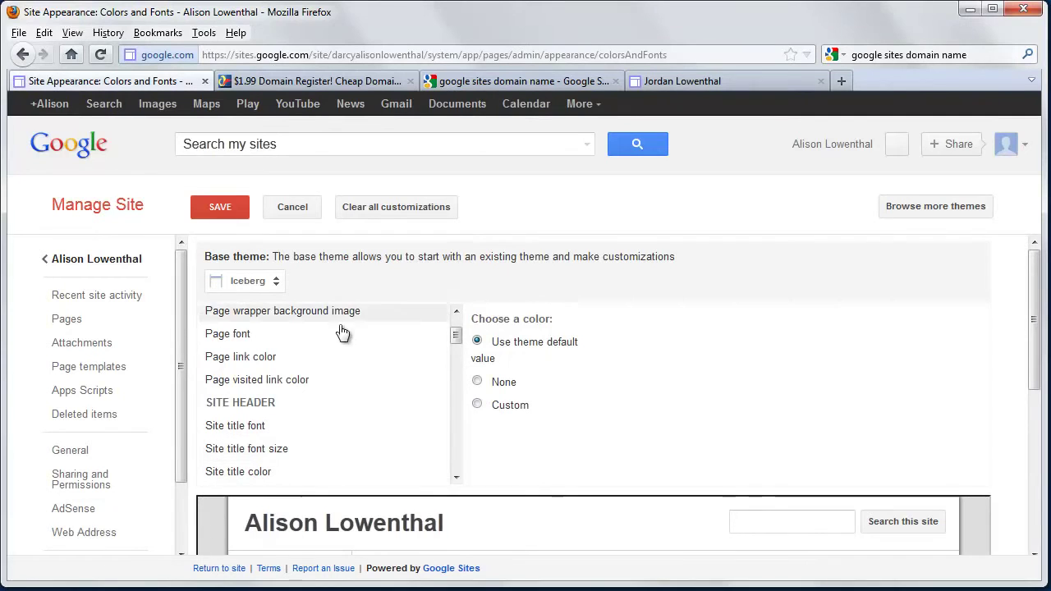
click(476, 405)
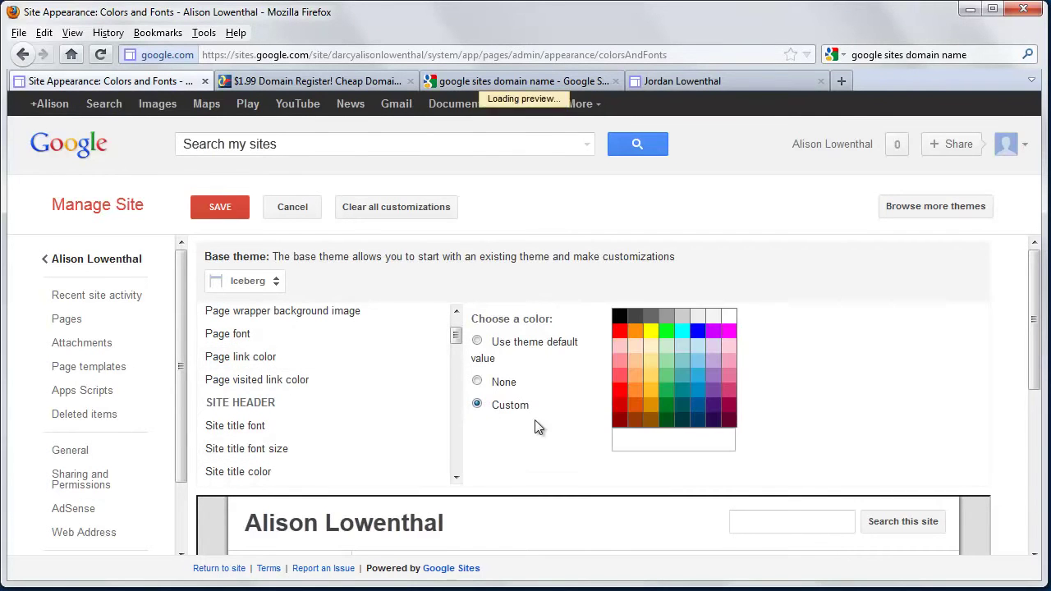
click(637, 409)
click(635, 419)
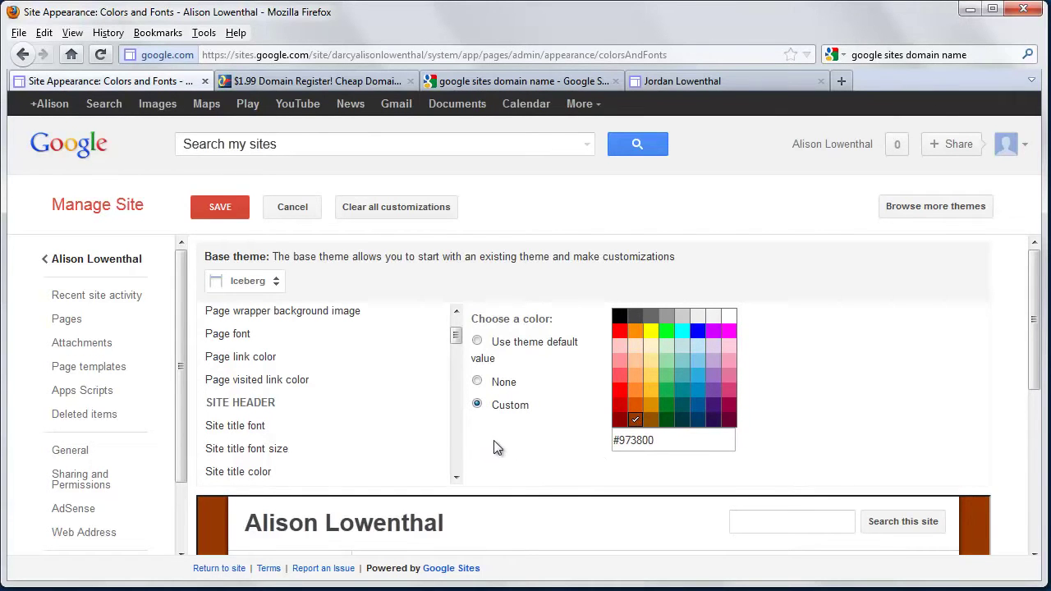
- Switch the page font to a Custom setting, keeping the font at Normal
click(258, 337)
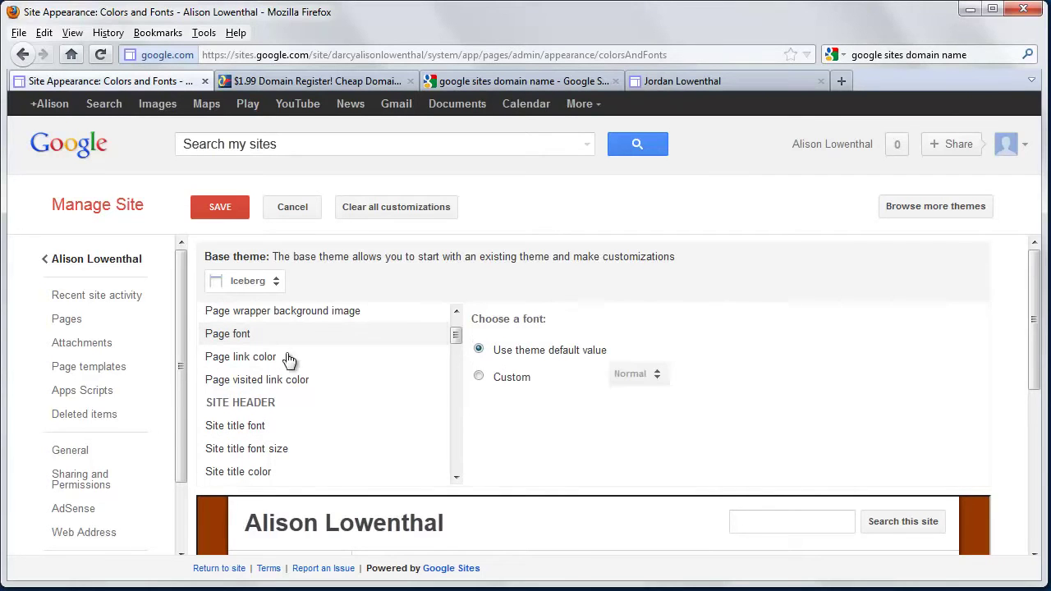
click(479, 377)
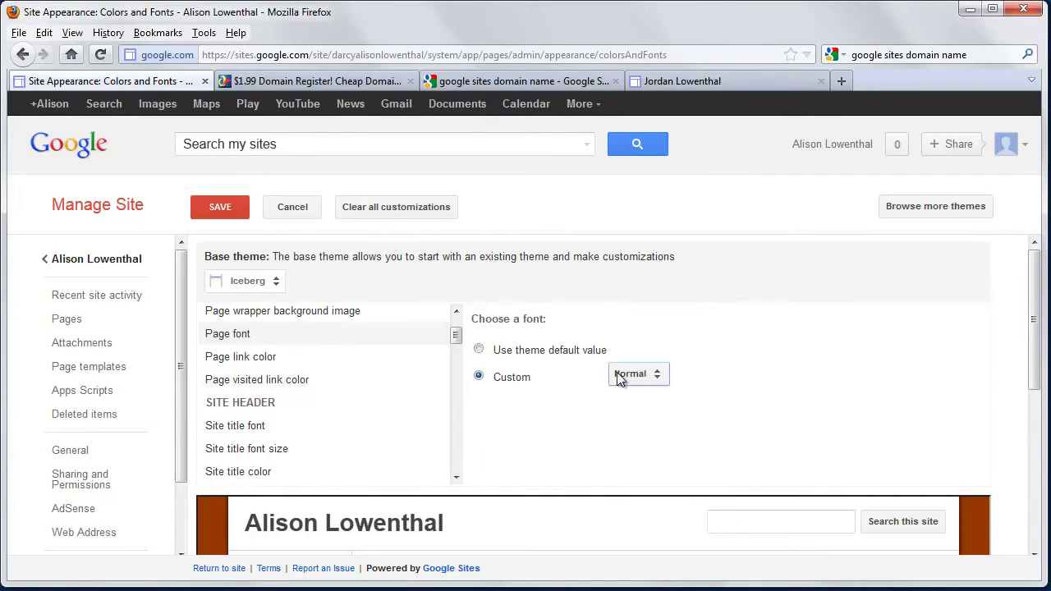
click(649, 378)
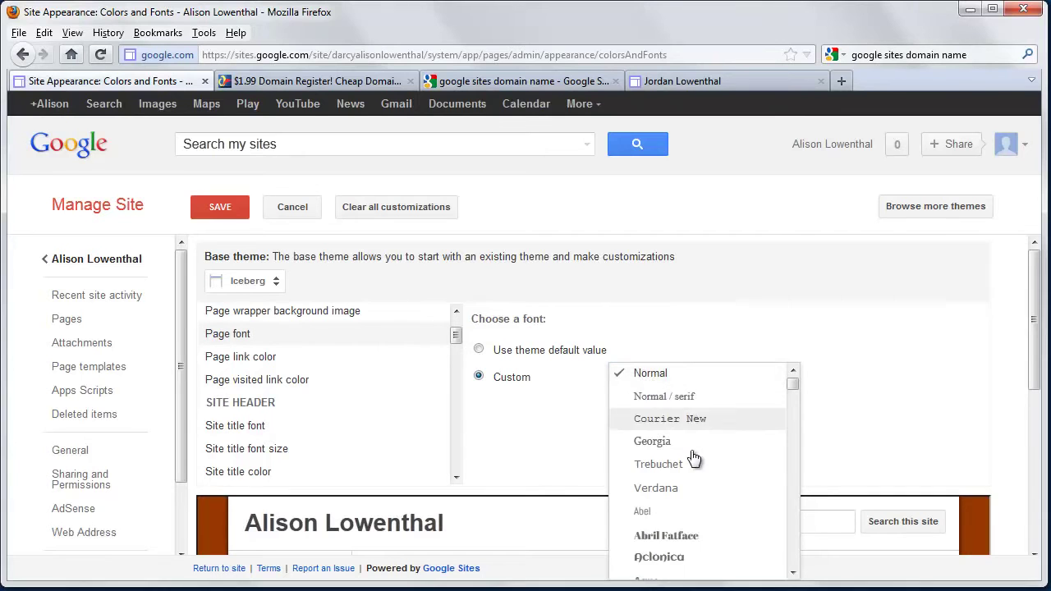
scroll(690, 493, down, 2)
scroll(690, 499, down, 6)
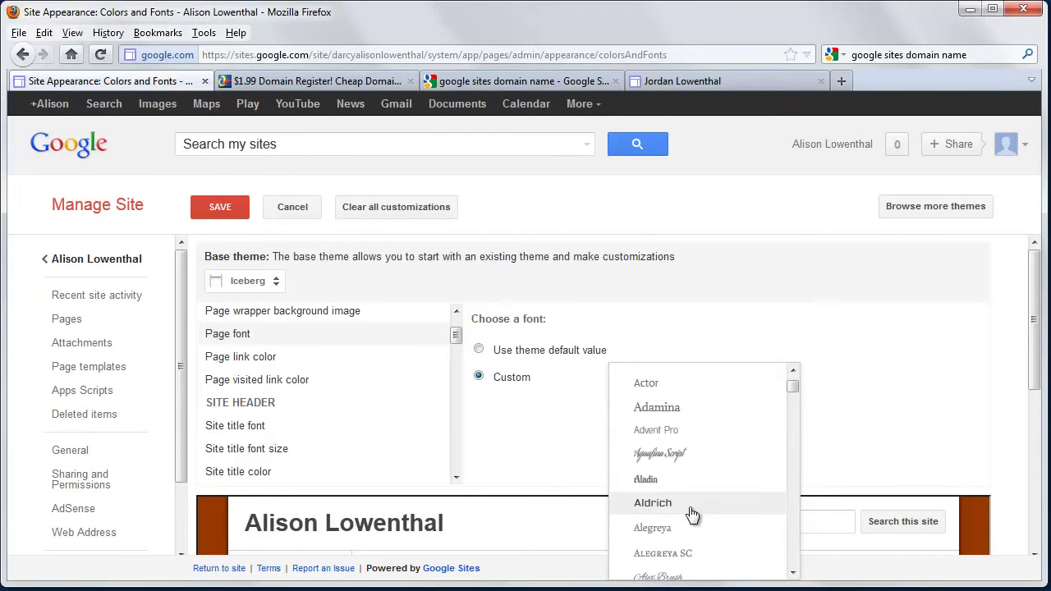
scroll(693, 514, down, 3)
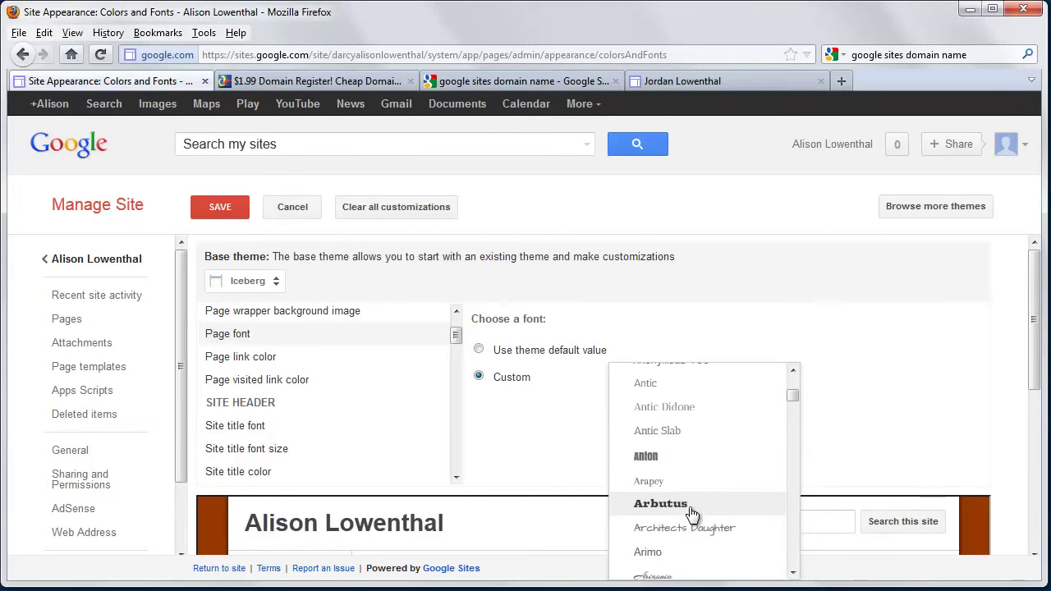
scroll(693, 514, up, 10)
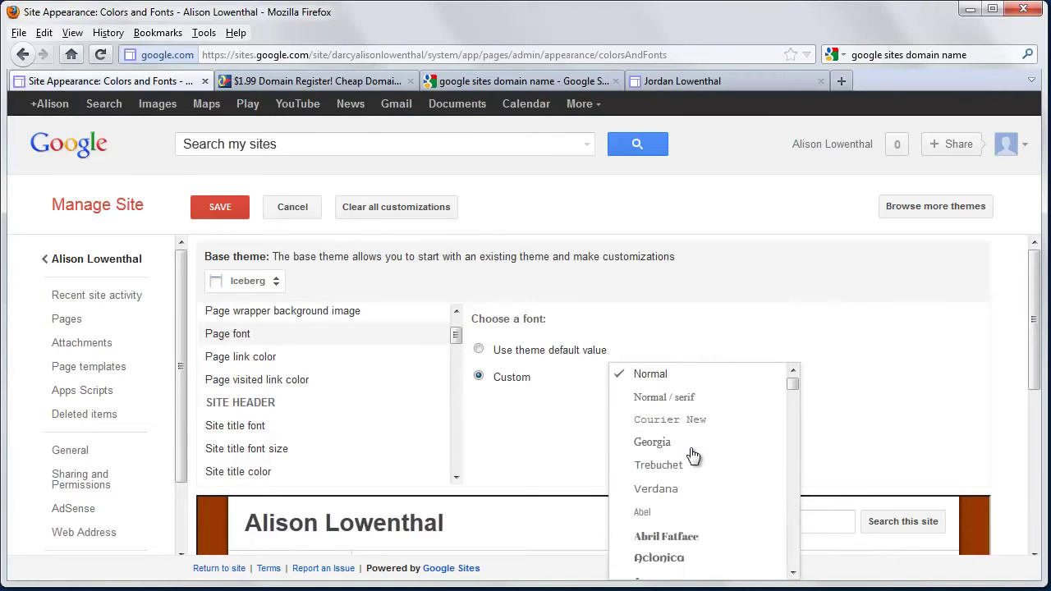
click(722, 377)
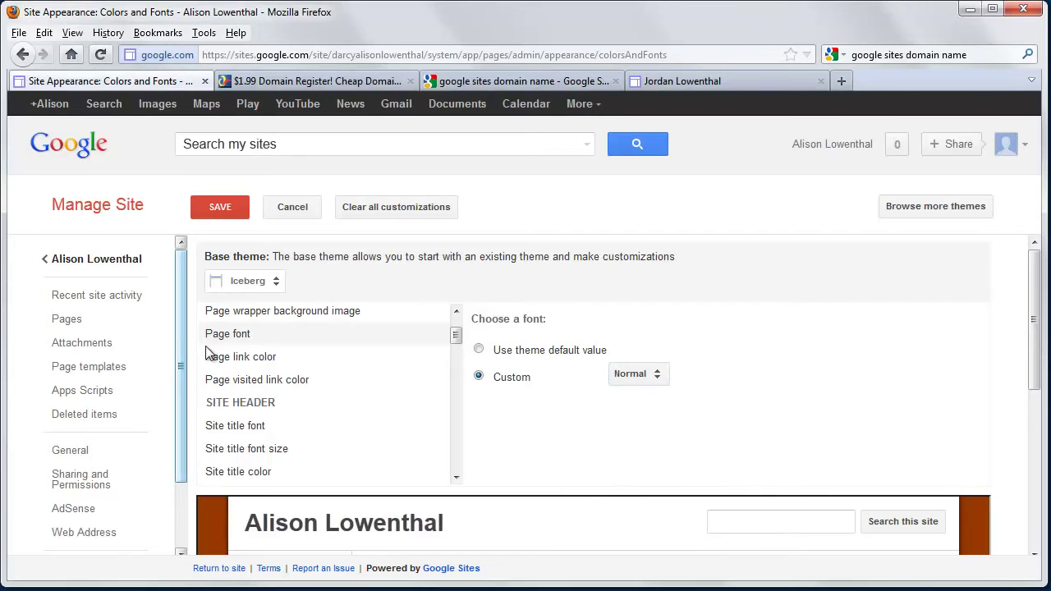
- Set the site title font size to a custom 24 pt
click(252, 433)
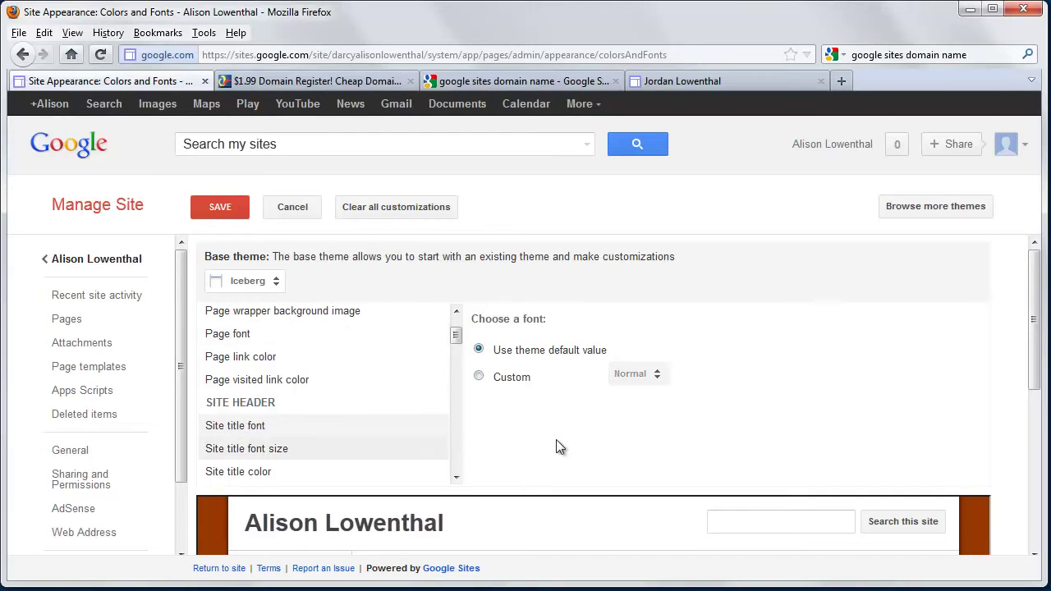
click(276, 448)
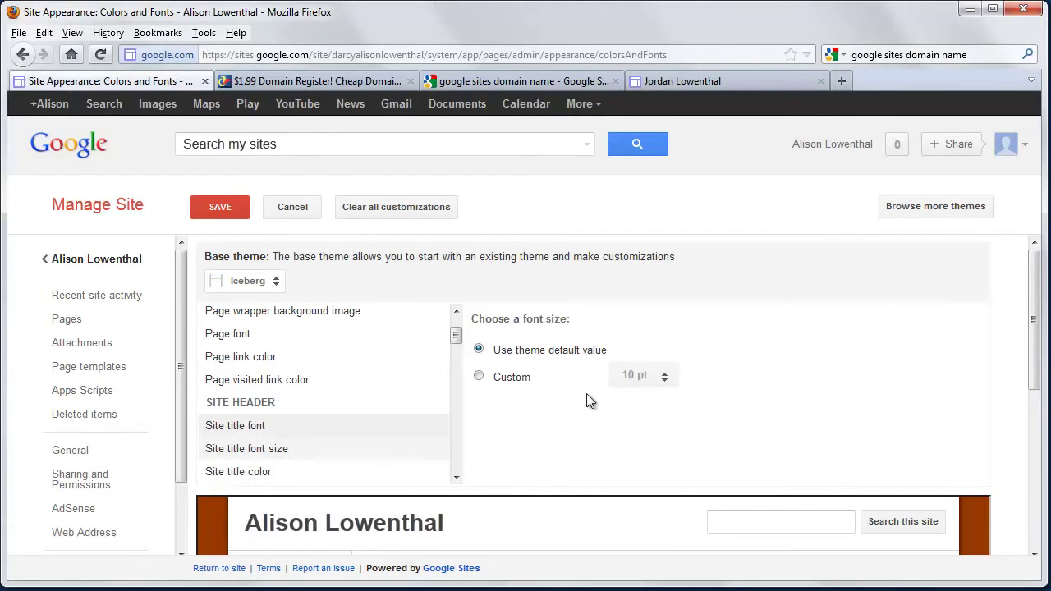
click(483, 377)
click(632, 376)
click(677, 494)
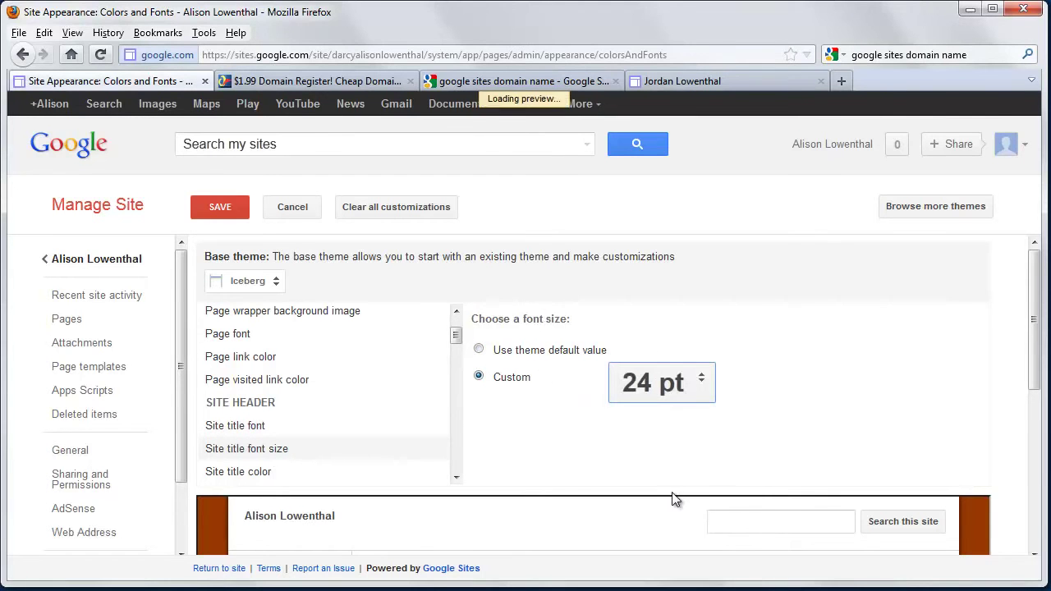
- Make the site title colour custom dark blue #003965 and save the appearance changes
click(289, 437)
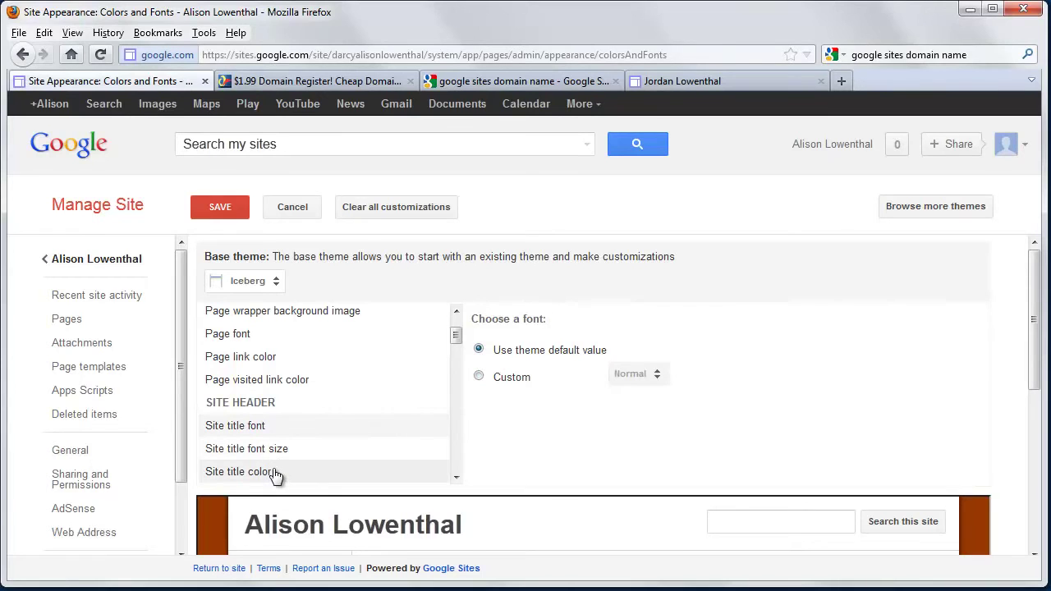
click(275, 473)
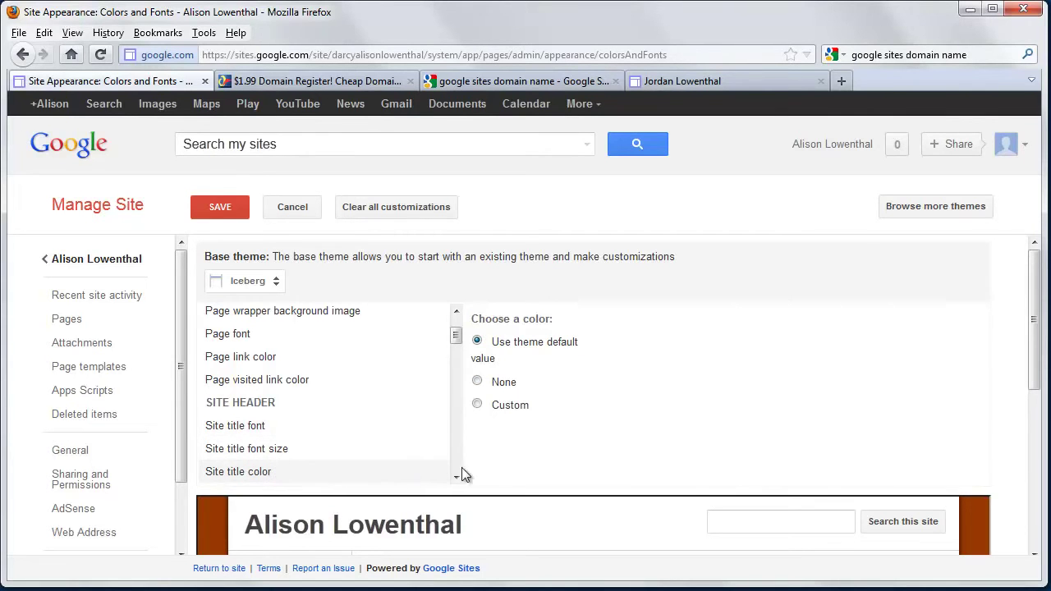
click(478, 405)
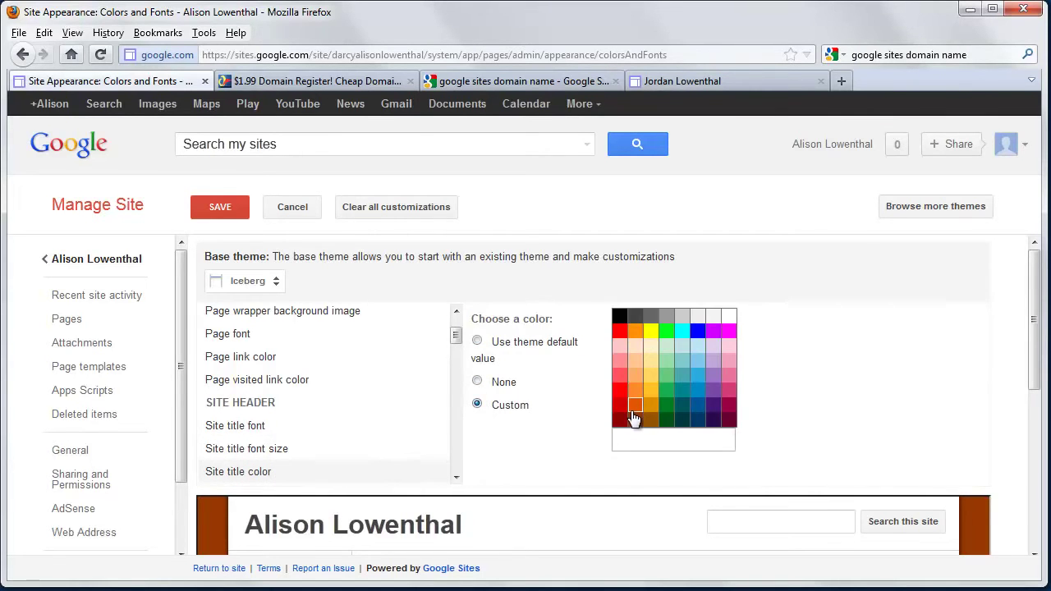
click(697, 420)
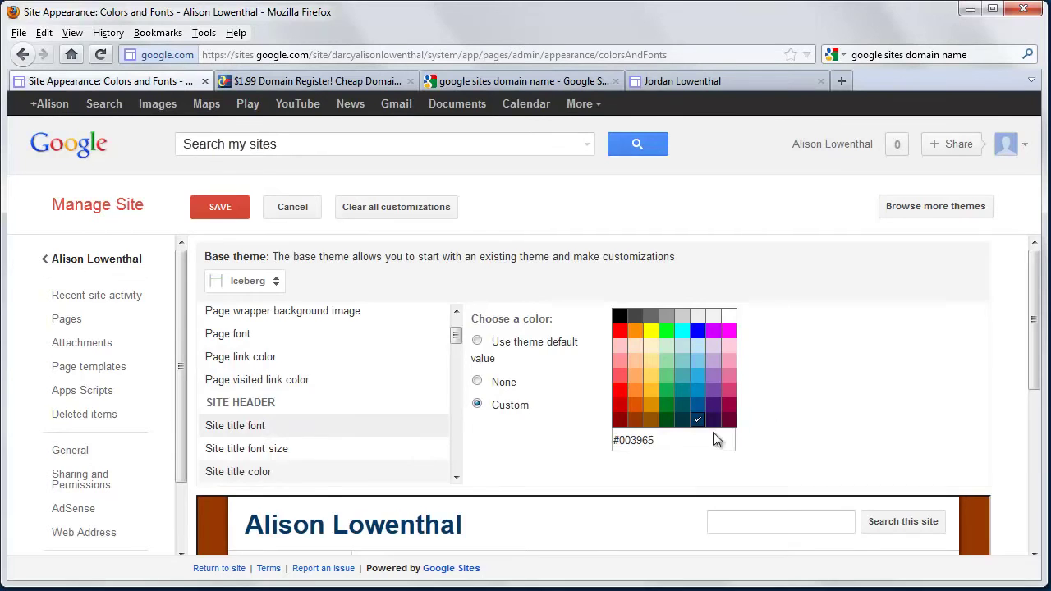
scroll(869, 405, down, 3)
scroll(869, 405, up, 3)
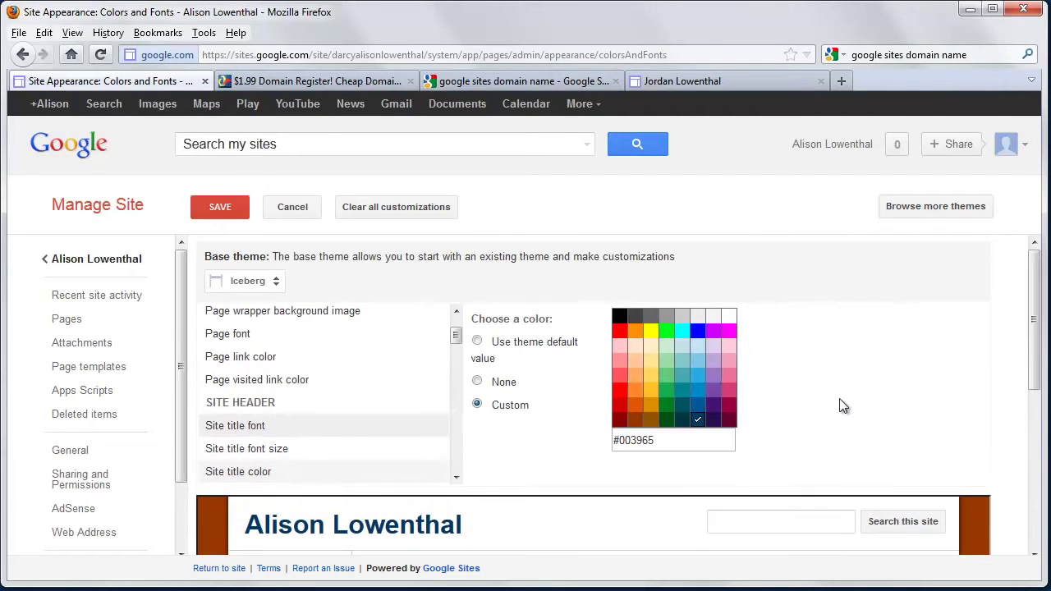
click(227, 211)
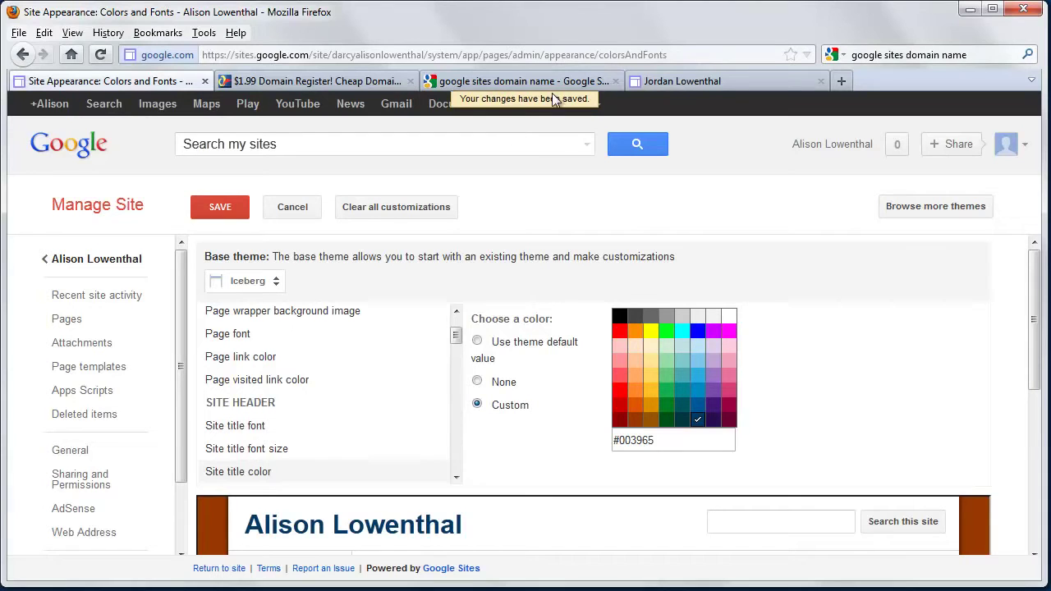
- Uncheck Enable Search in the Site layout search configuration, save, and return to the site
click(98, 261)
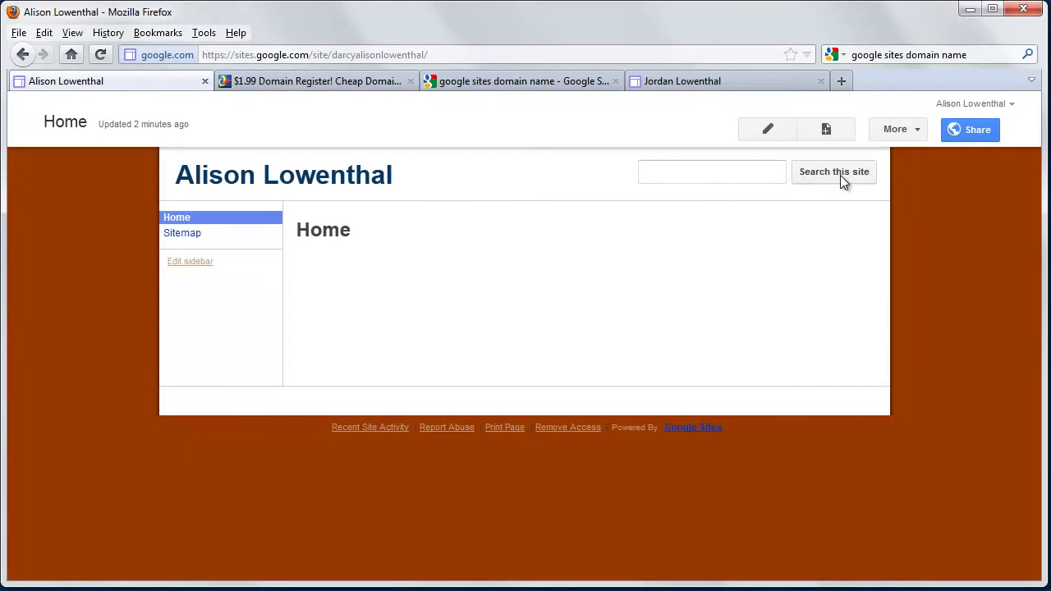
click(912, 132)
click(761, 458)
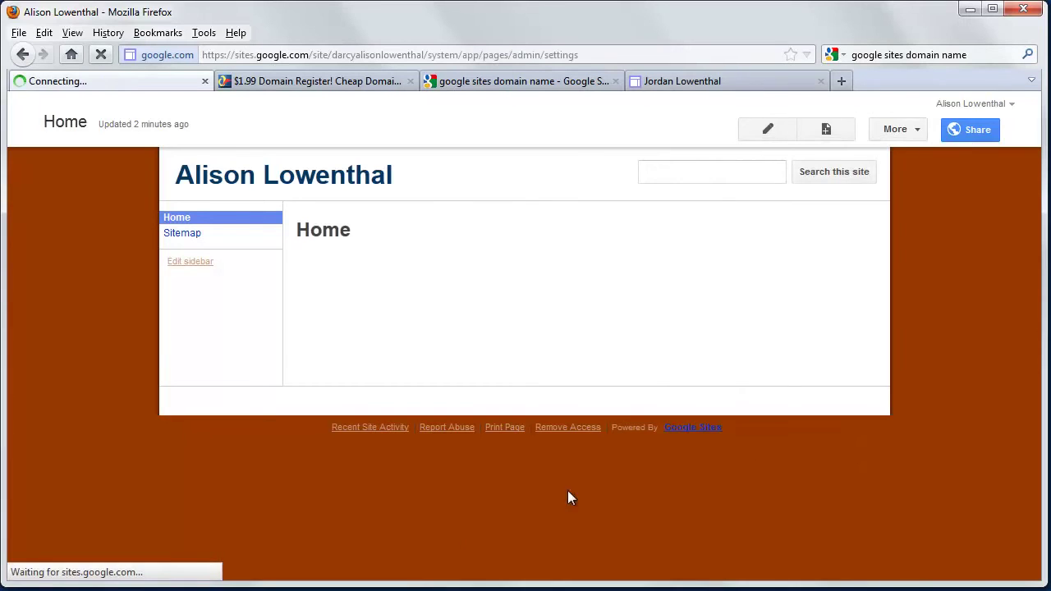
scroll(131, 514, down, 2)
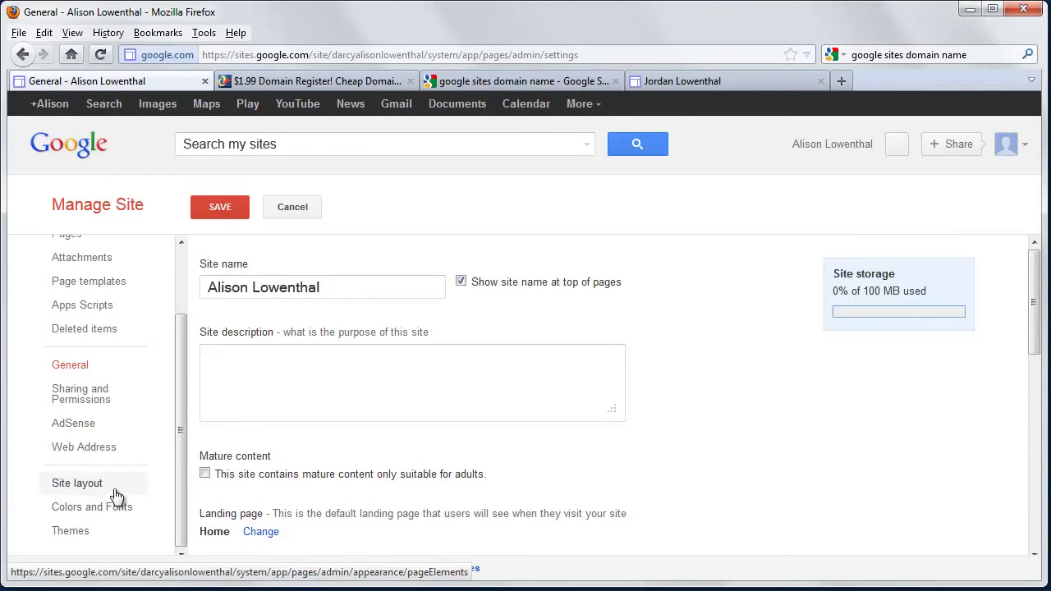
click(115, 490)
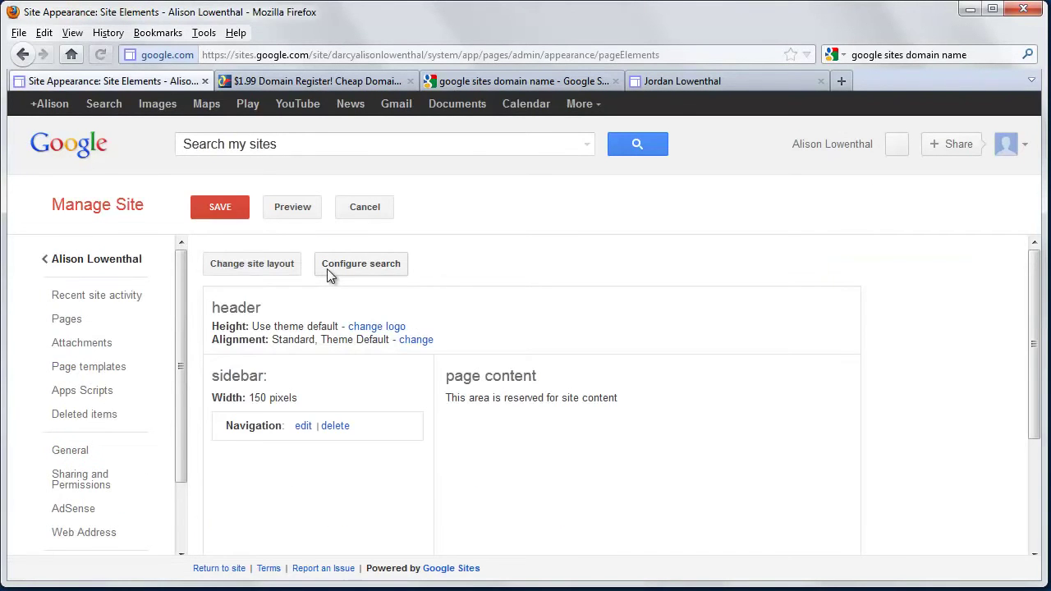
click(334, 267)
click(347, 309)
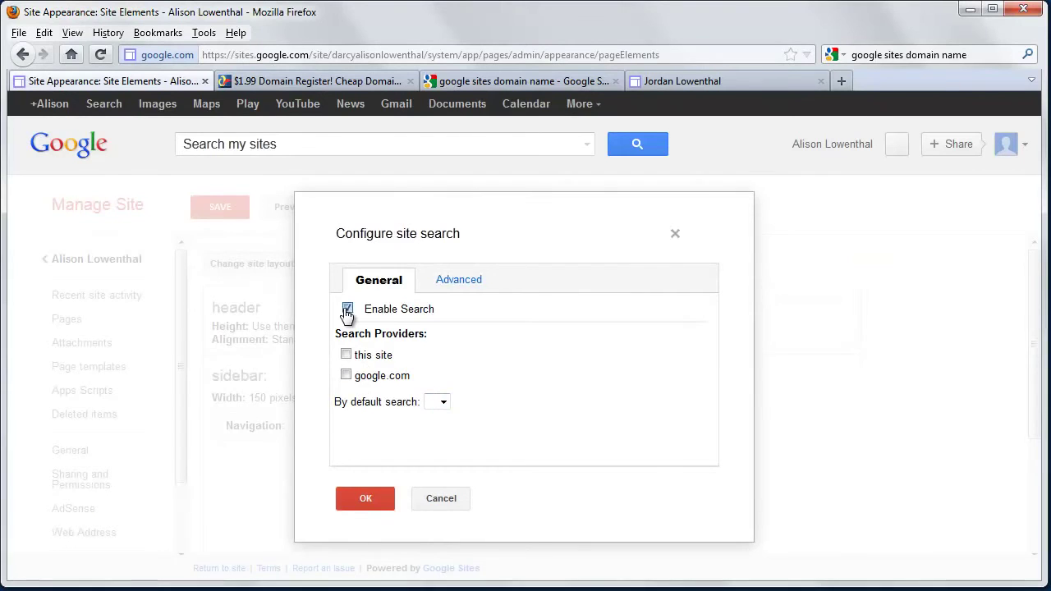
click(366, 493)
click(230, 214)
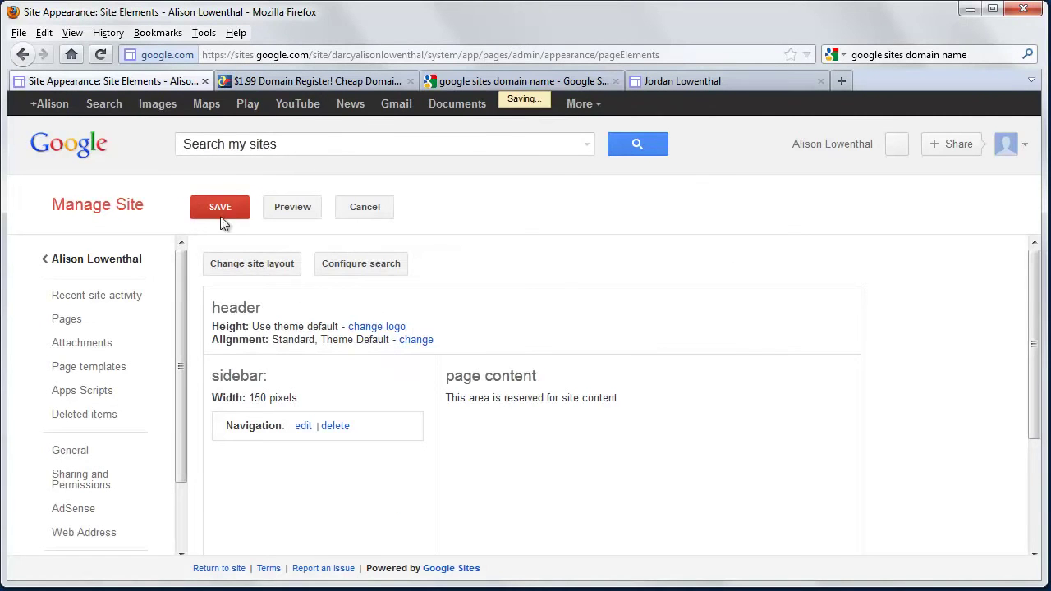
click(107, 262)
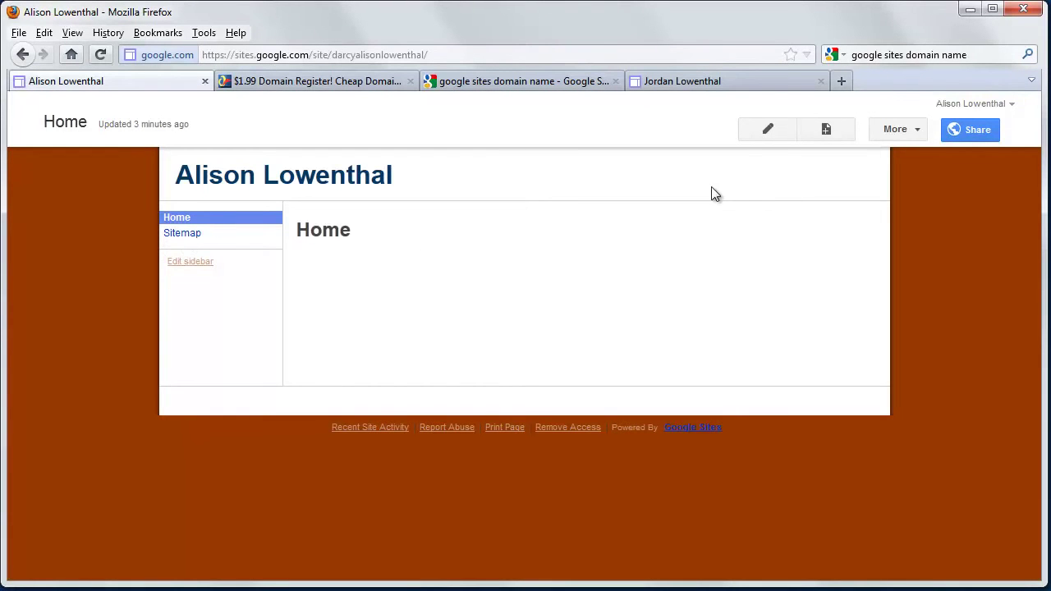
- Create a top-level page named Research and save it empty
click(824, 132)
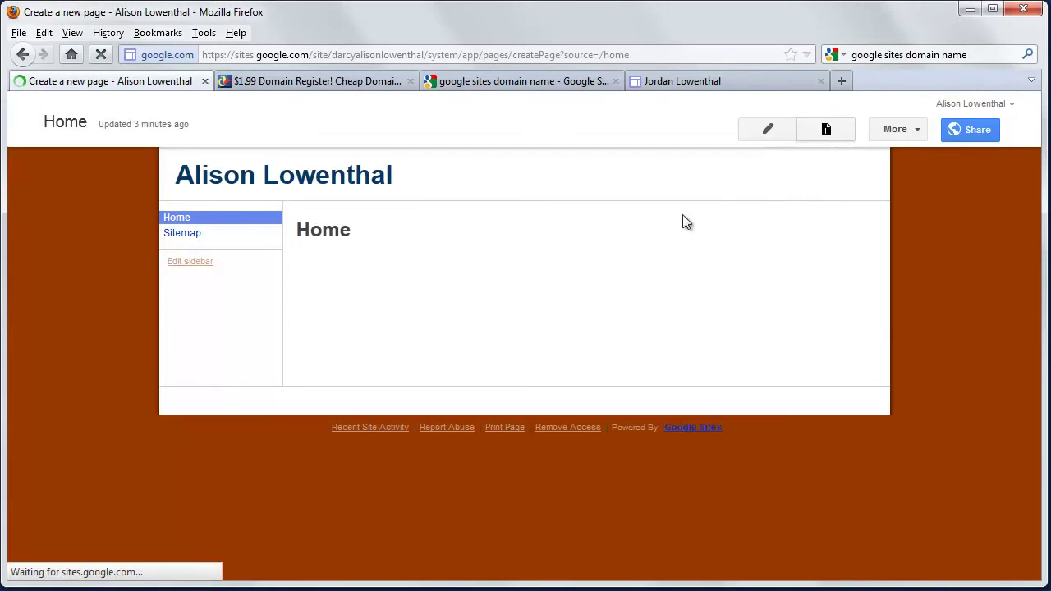
text(Research)
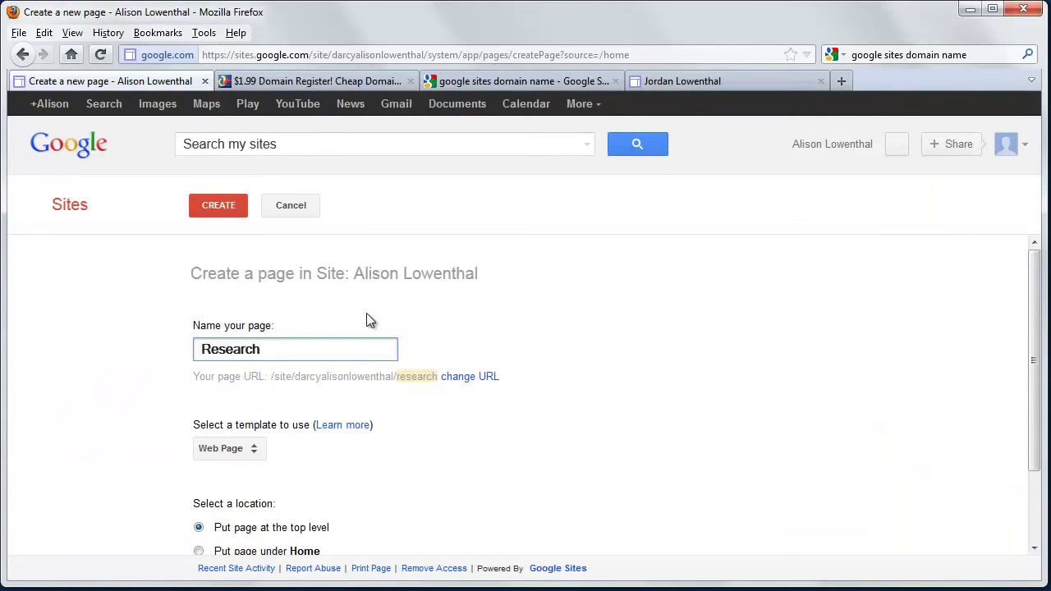
scroll(369, 404, down, 2)
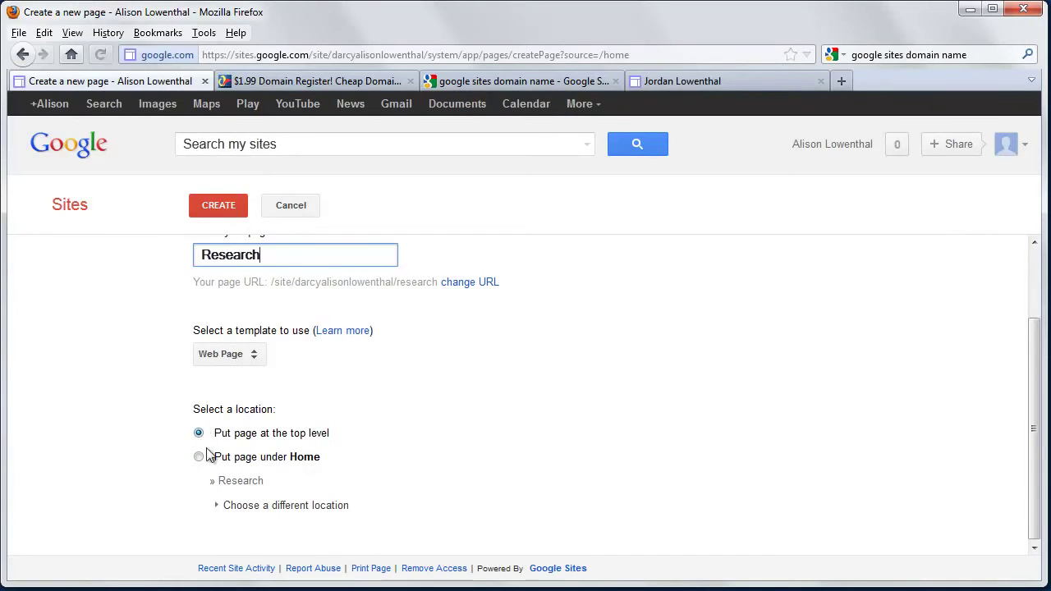
click(220, 206)
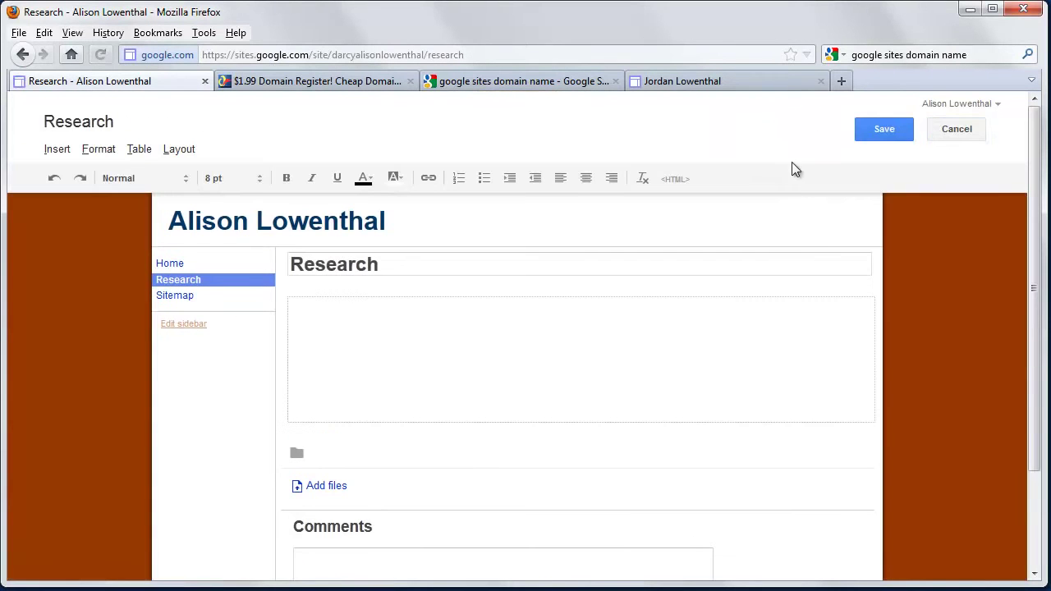
click(885, 129)
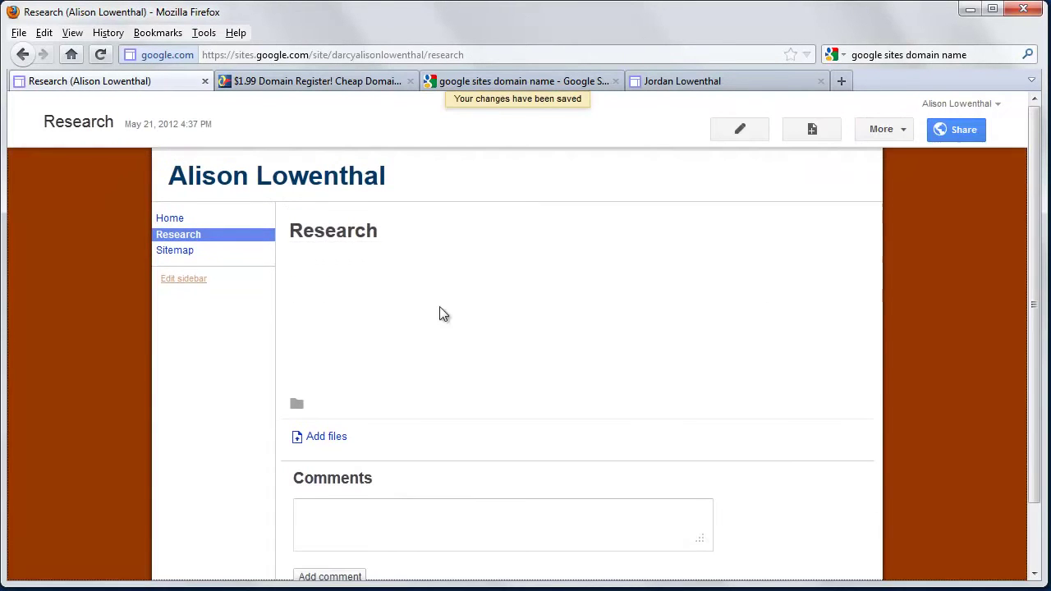
- Create a top-level Teaching page and save it empty
click(813, 130)
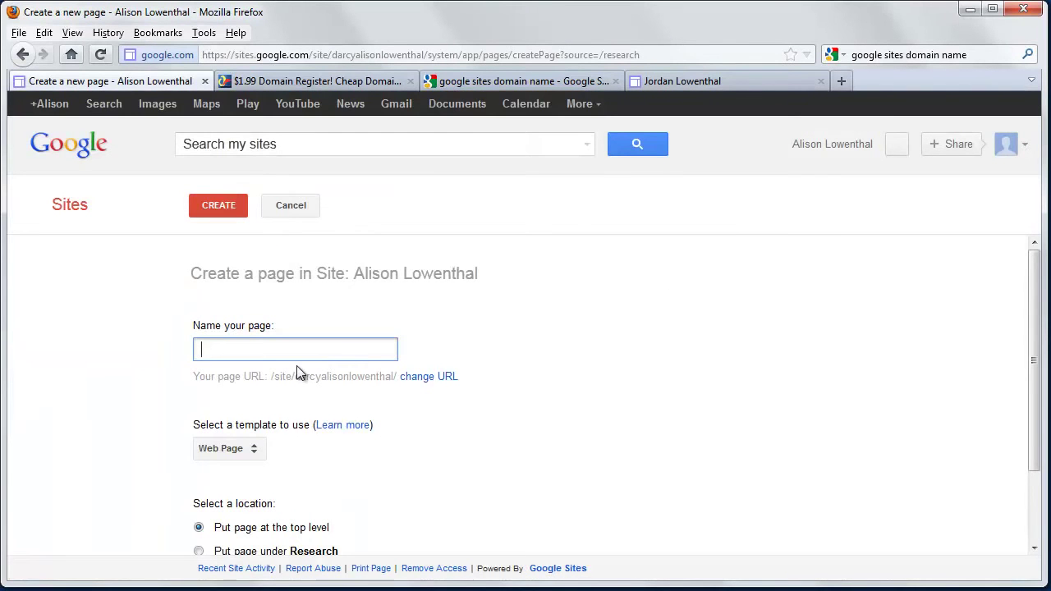
text(Teaching)
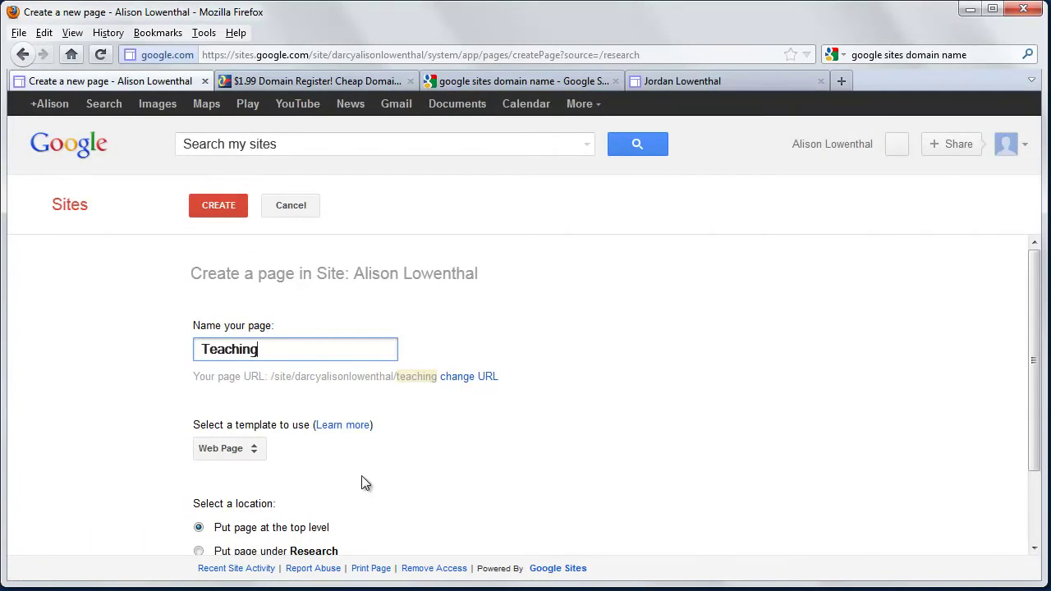
click(228, 210)
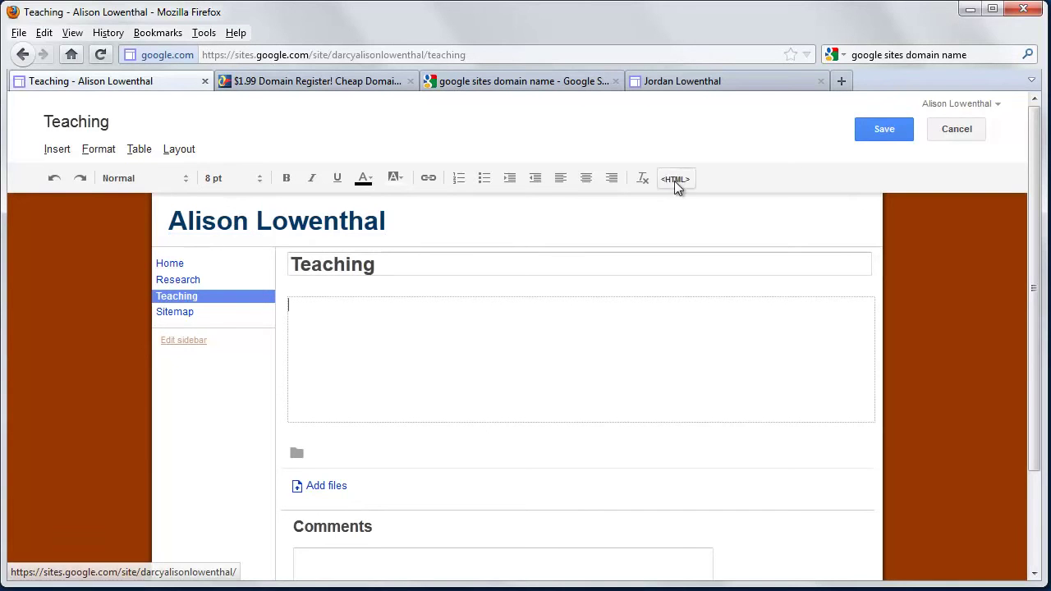
click(877, 132)
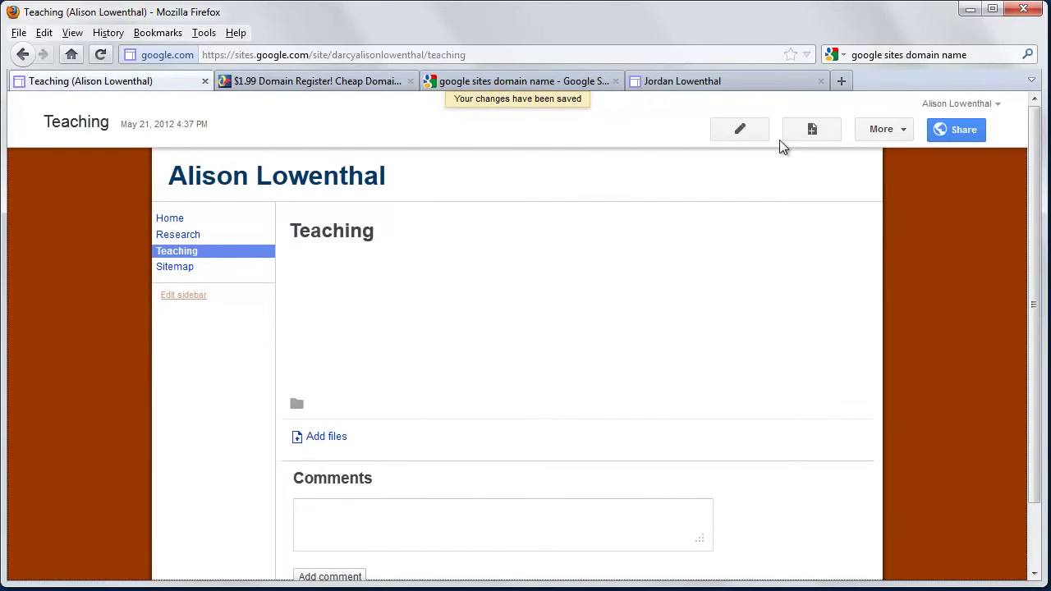
- Create a top-level page named Service
click(812, 129)
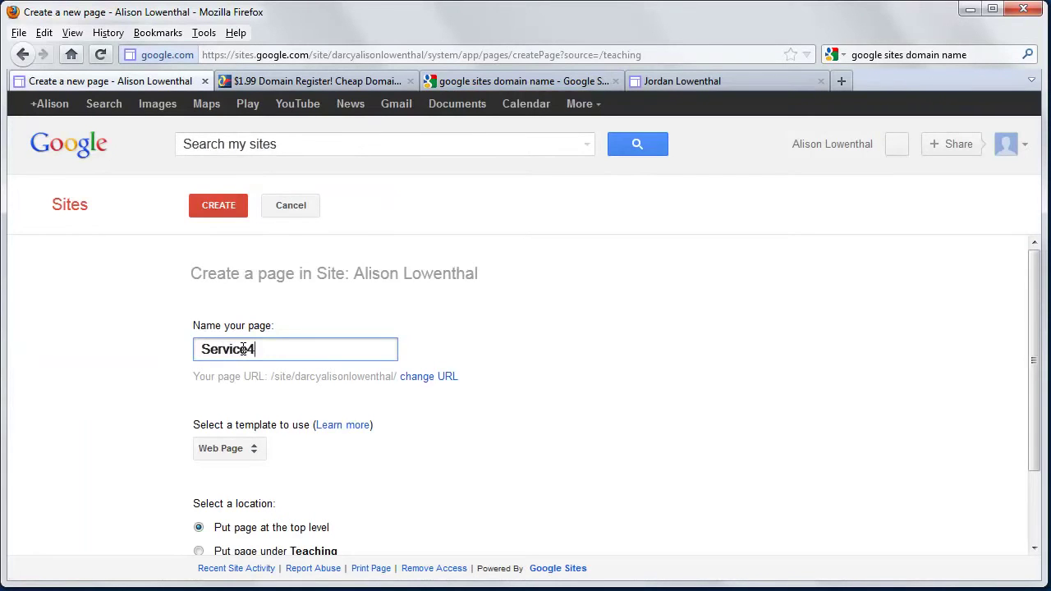
text(Service4)
key(BackSpace)
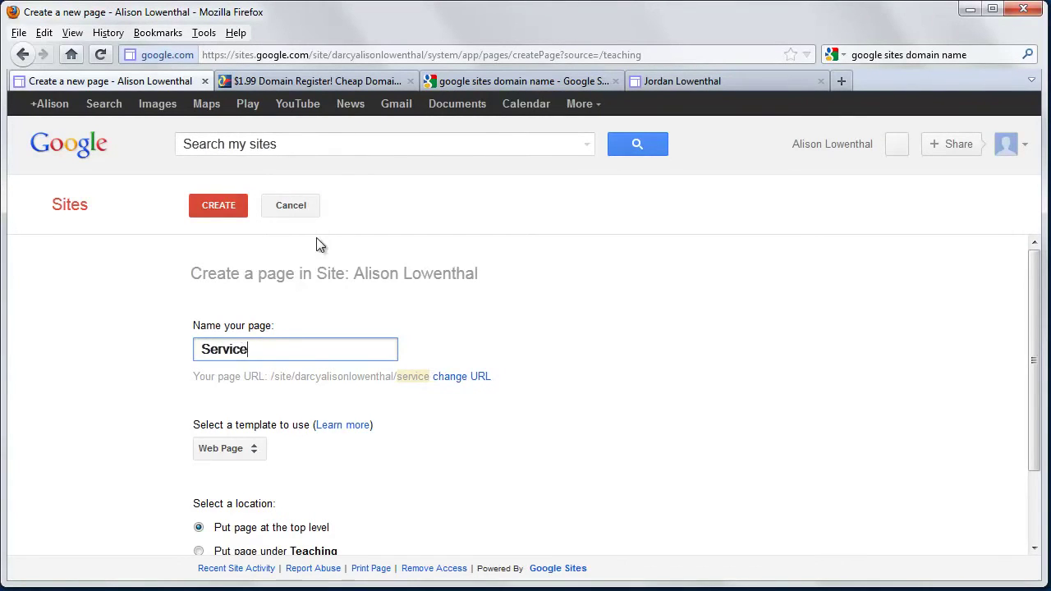
click(226, 206)
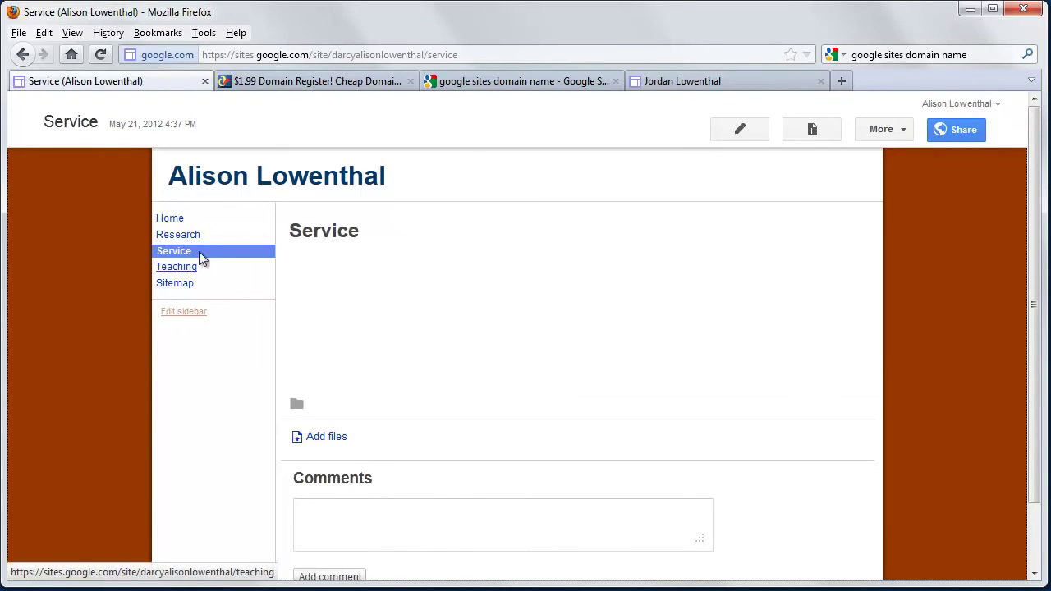
- Edit the Home page and type 'Welcome to my home page' in the body
click(162, 220)
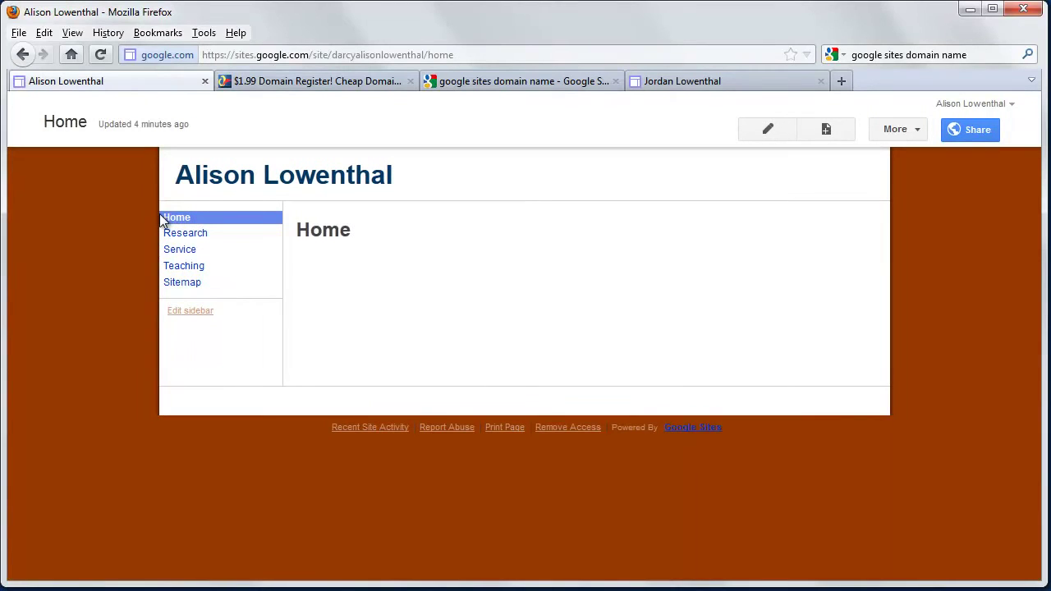
click(764, 129)
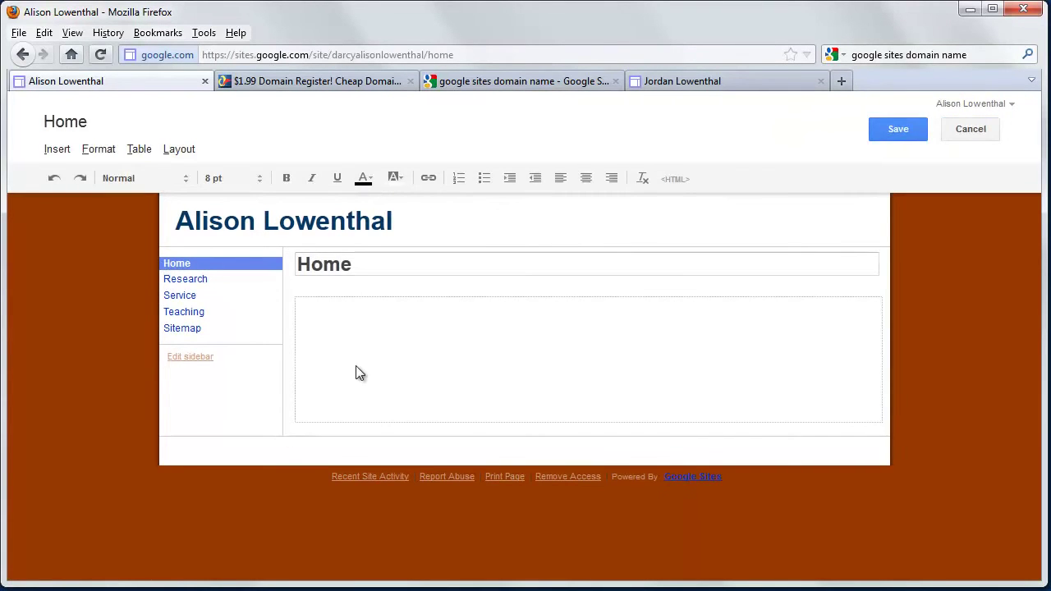
click(359, 373)
text(Welcome)
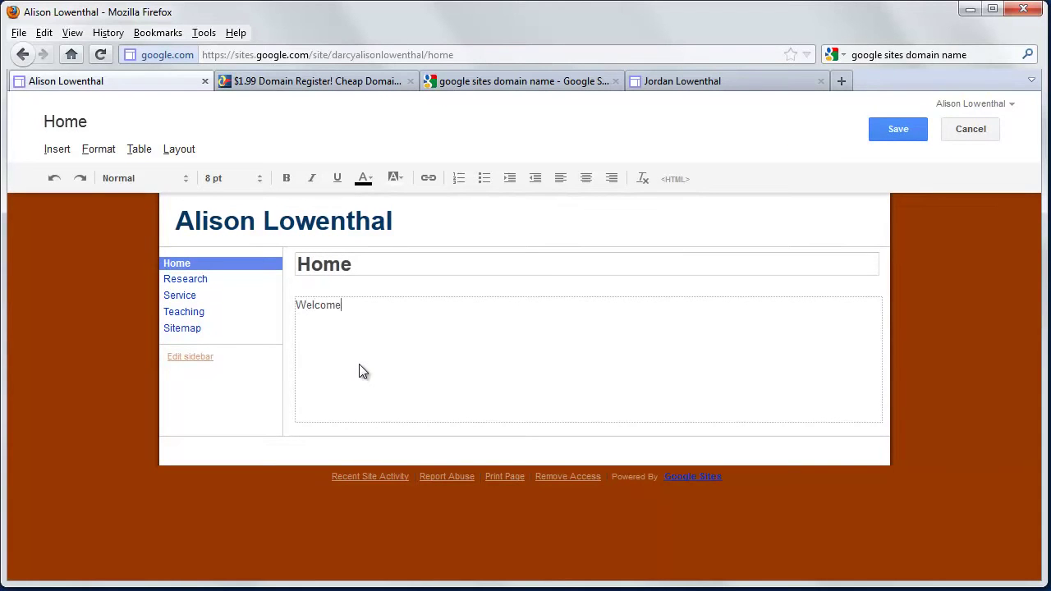
text( to my home page!)
- Make the whole welcome line bold
double_click(350, 305)
click(396, 345)
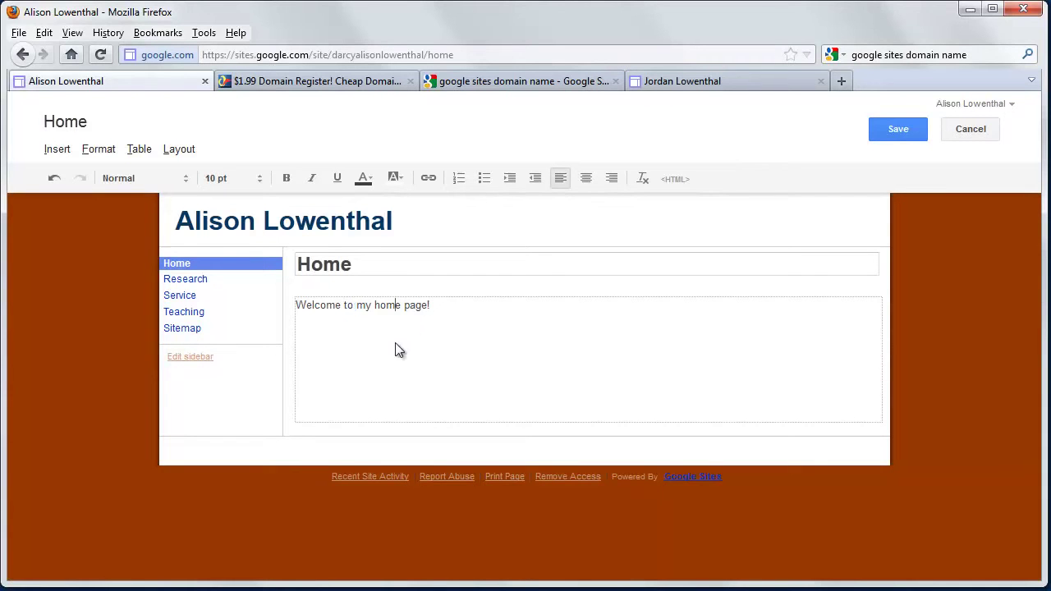
drag(437, 302, 277, 307)
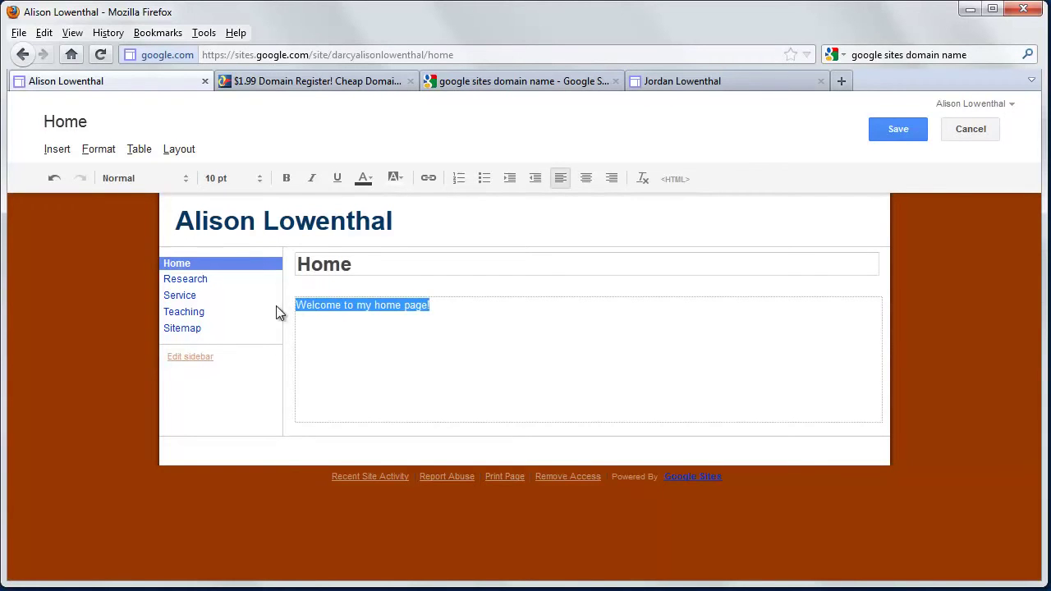
click(287, 178)
click(367, 345)
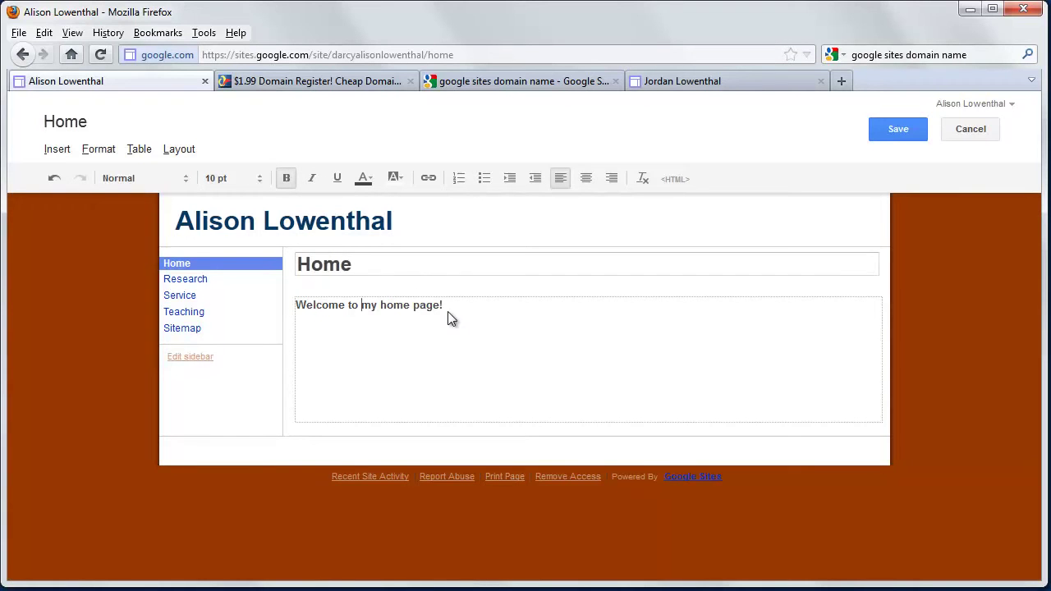
- Close the link dialog without adding a link, and save the Home page
click(428, 180)
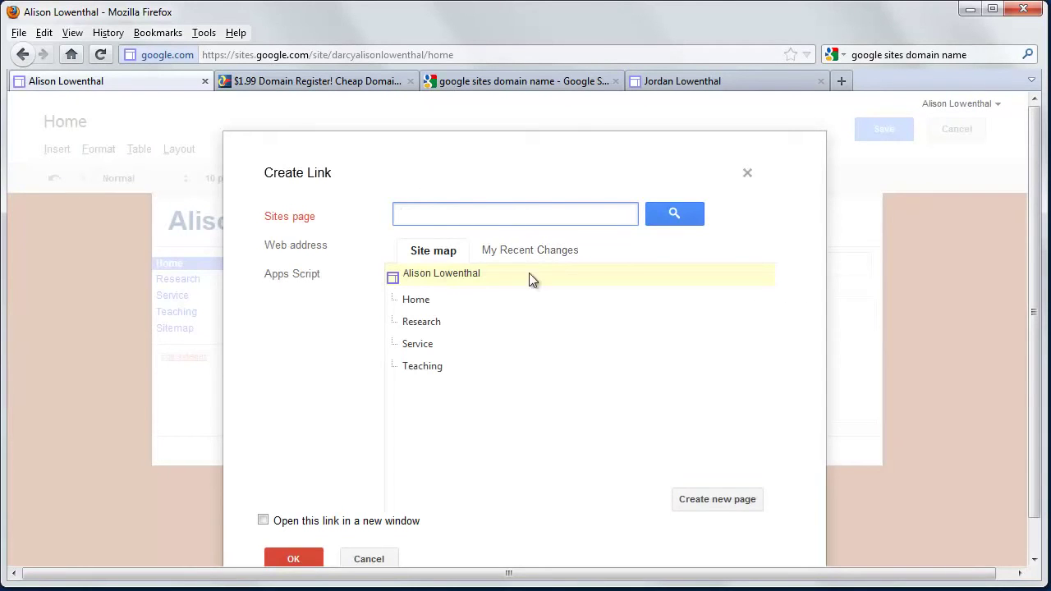
click(748, 174)
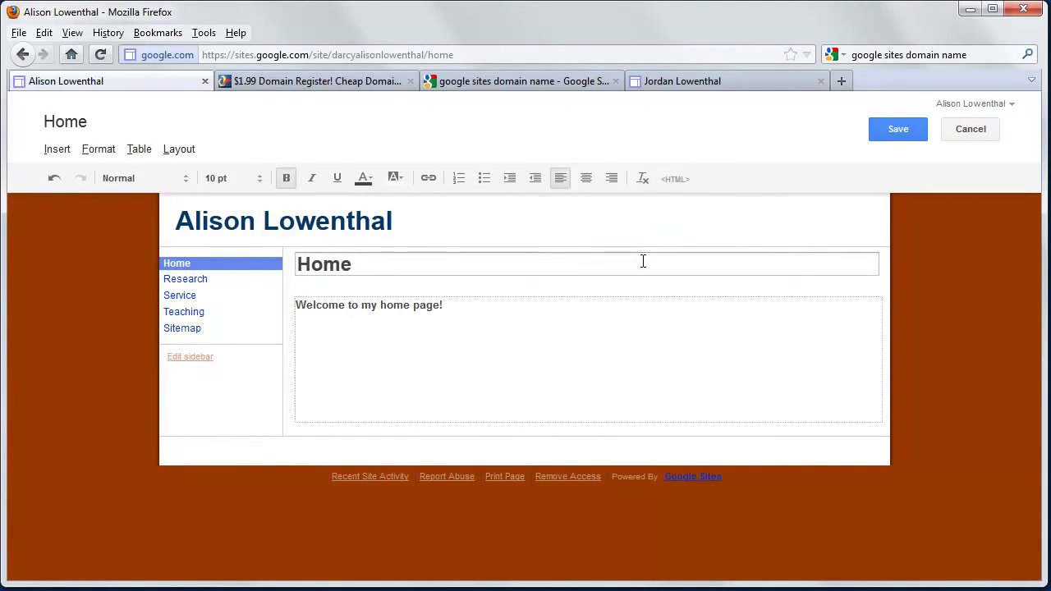
click(575, 369)
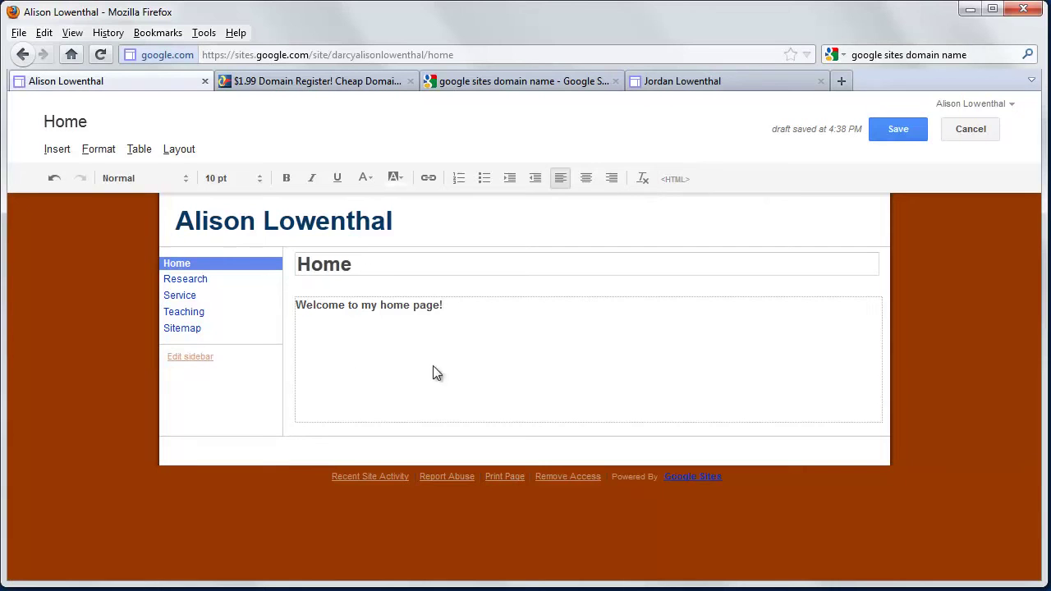
click(903, 123)
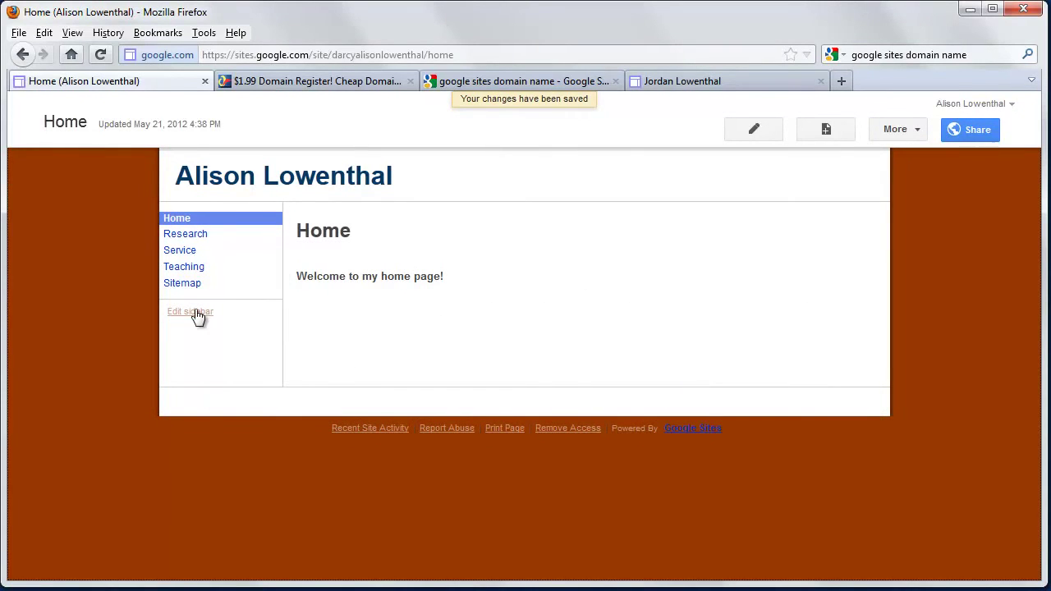
- Turn off 'Automatically organize my navigation' in the sidebar navigation settings
click(197, 314)
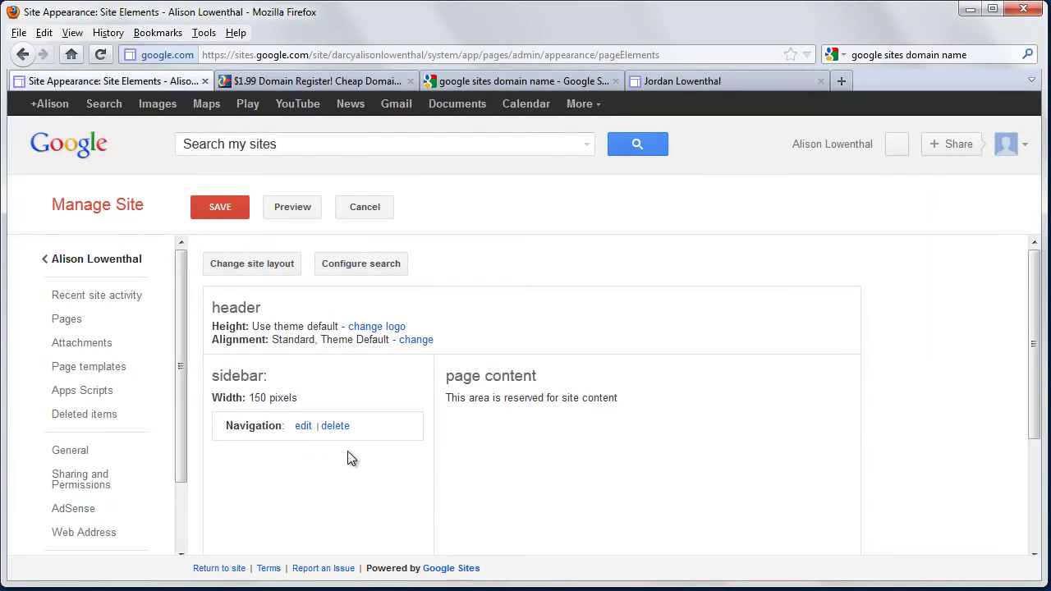
click(303, 427)
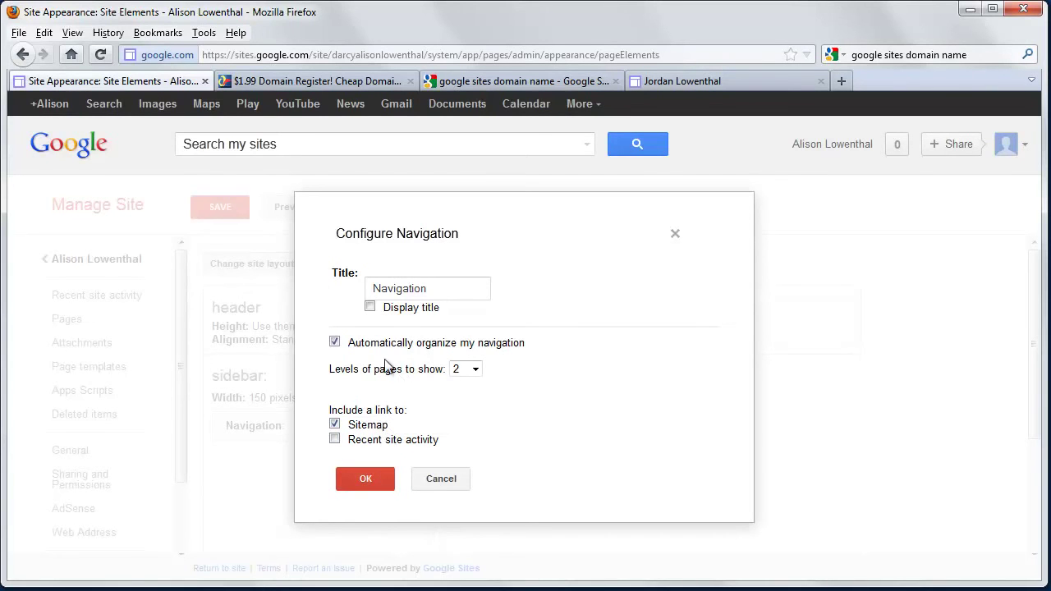
click(335, 343)
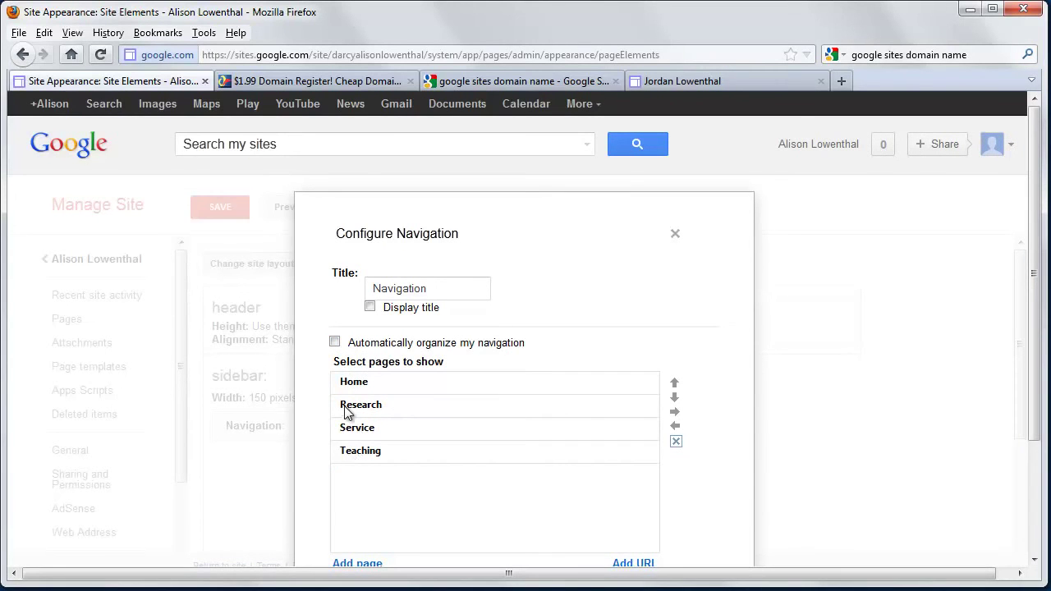
click(358, 456)
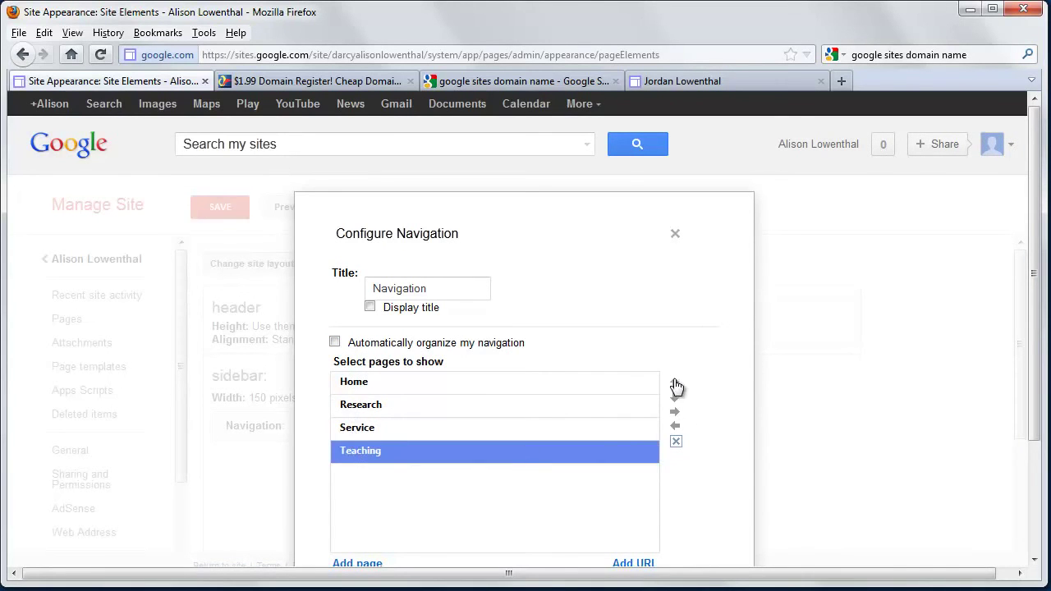
scroll(367, 421, down, 3)
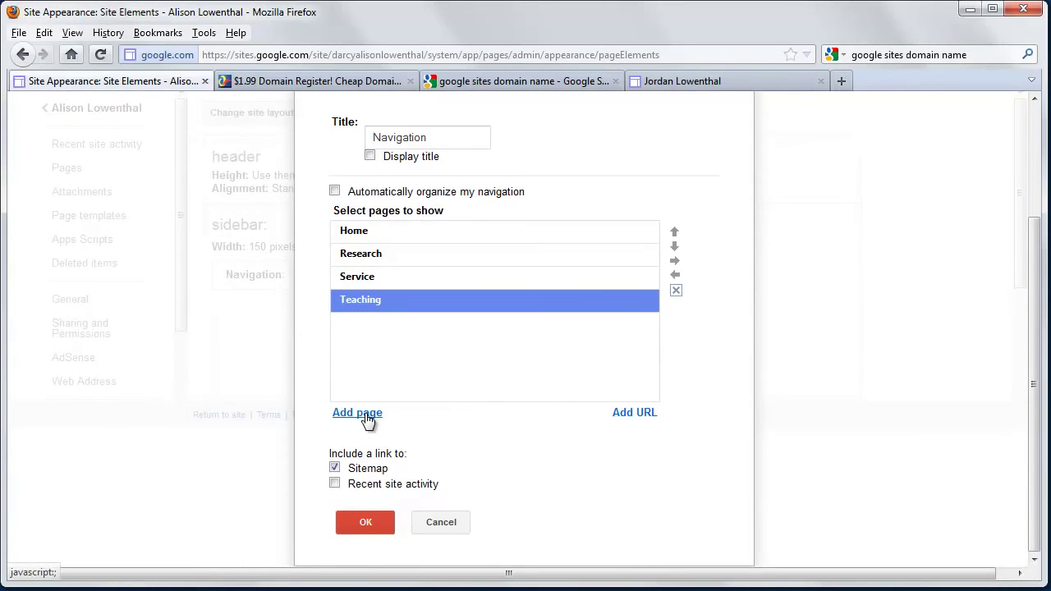
scroll(367, 421, up, 3)
- Keep the navigation title hidden, confirm the navigation settings, save the layout, and view the site
click(369, 307)
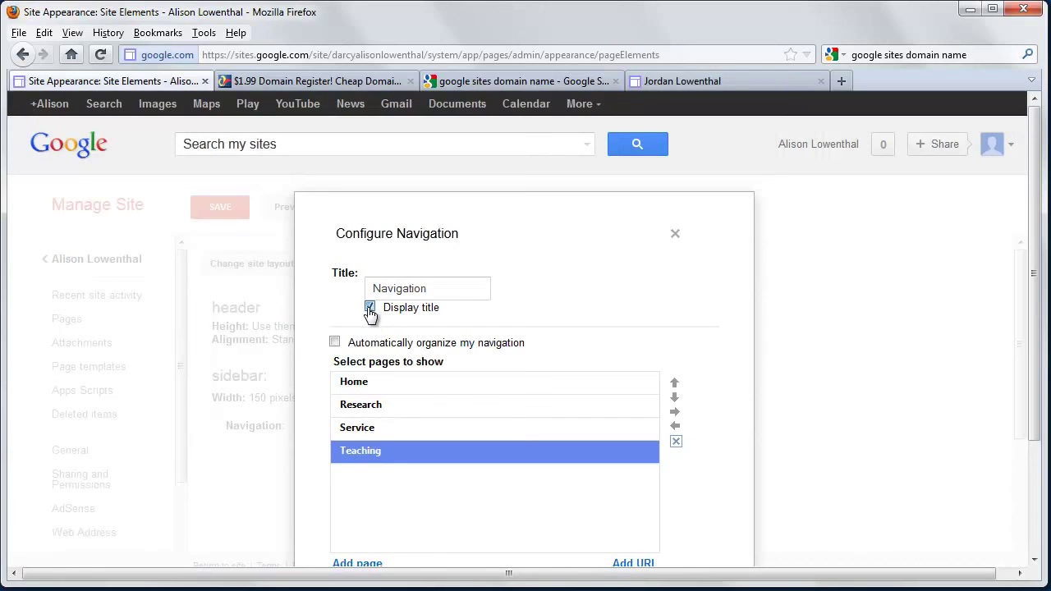
click(369, 308)
drag(426, 289, 320, 341)
scroll(369, 390, down, 3)
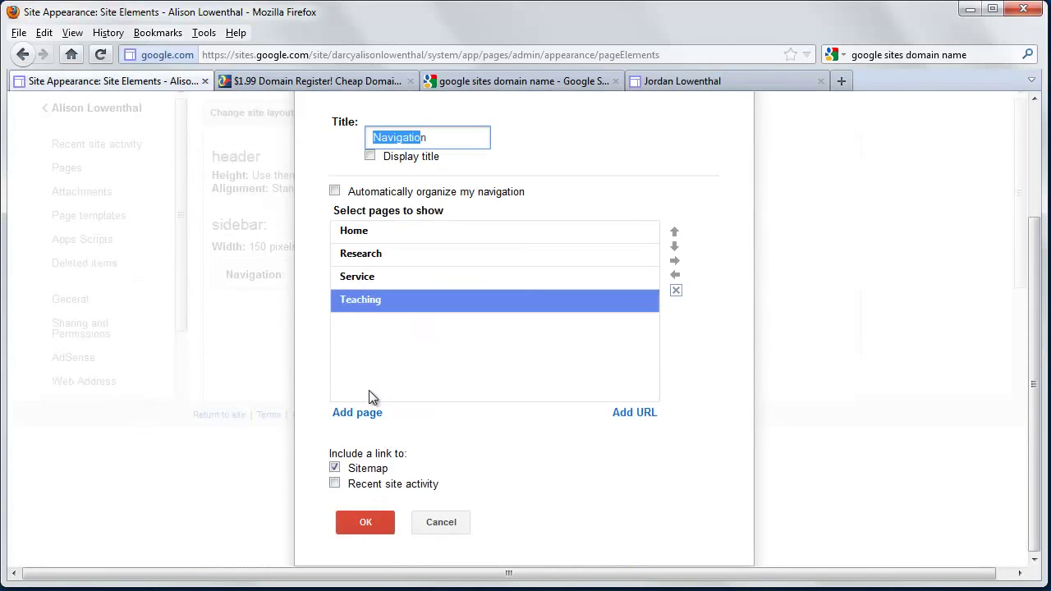
click(369, 521)
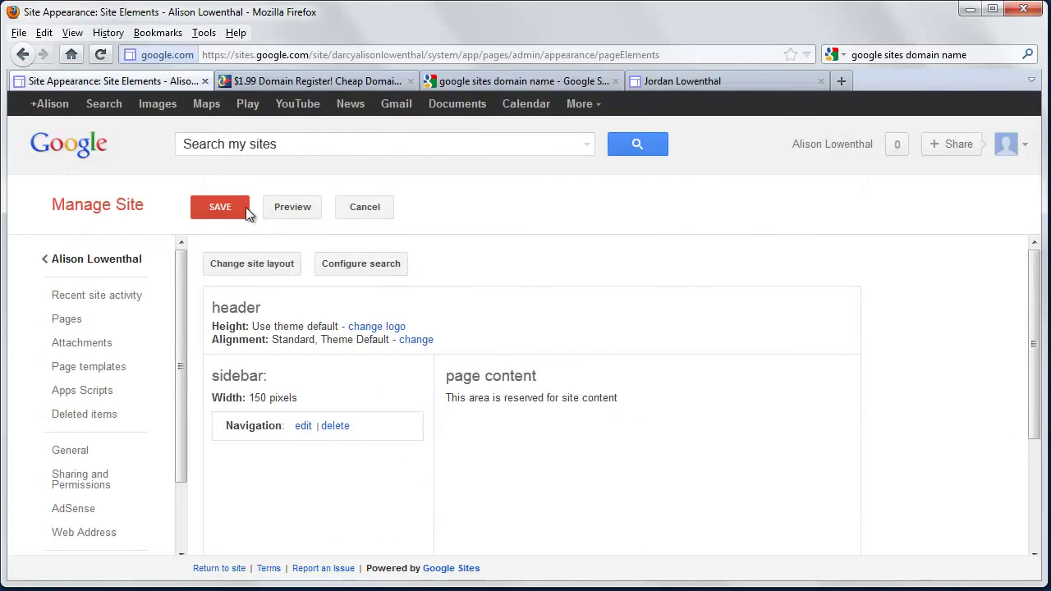
click(236, 210)
click(266, 215)
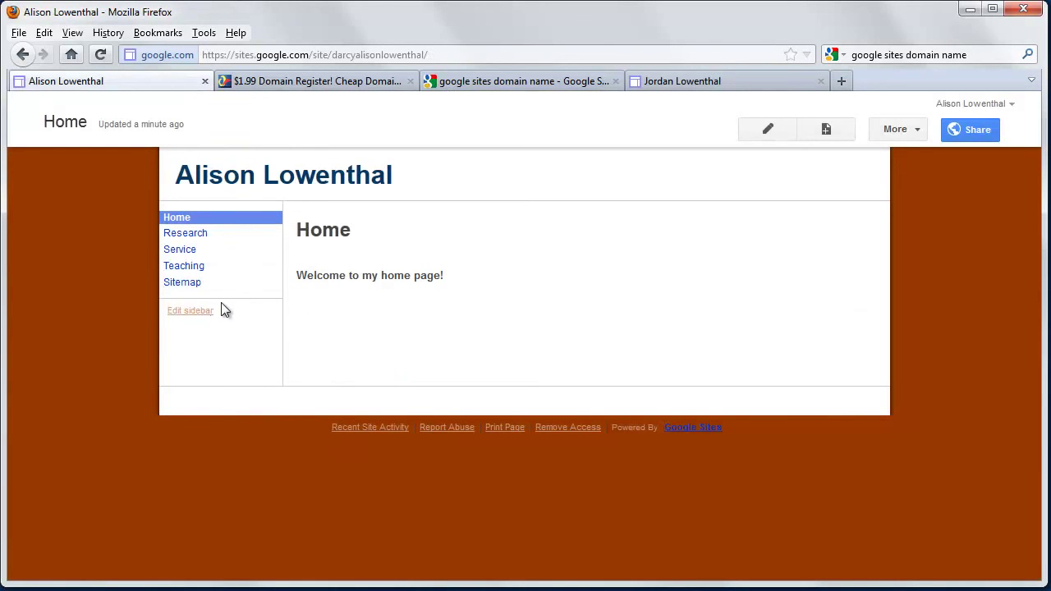
- Uncheck the Sitemap link in sidebar navigation, save the layout, and return to Home
click(203, 313)
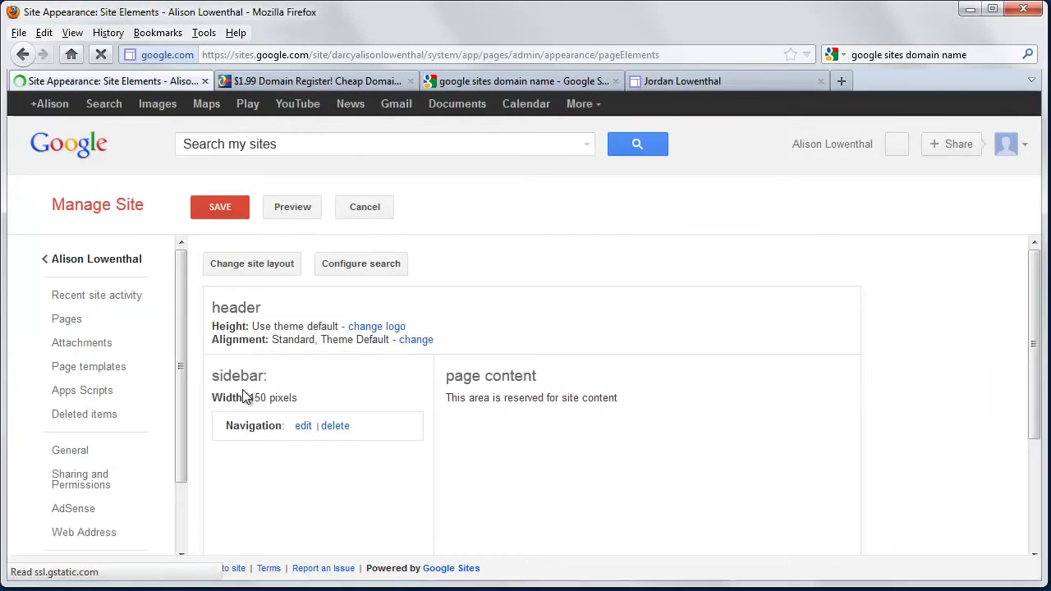
click(304, 426)
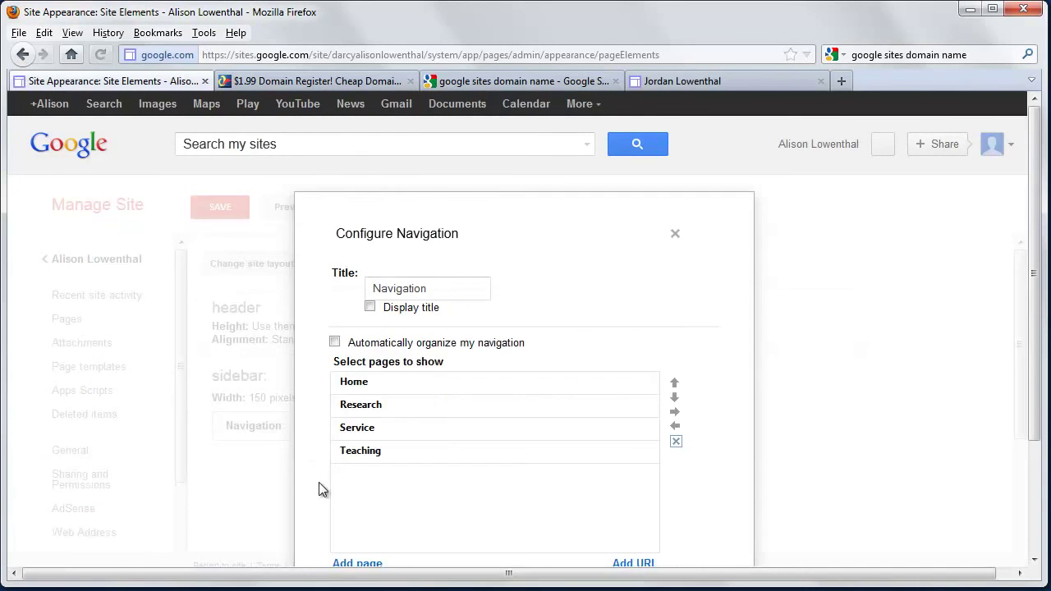
scroll(324, 486, down, 3)
click(335, 467)
click(361, 519)
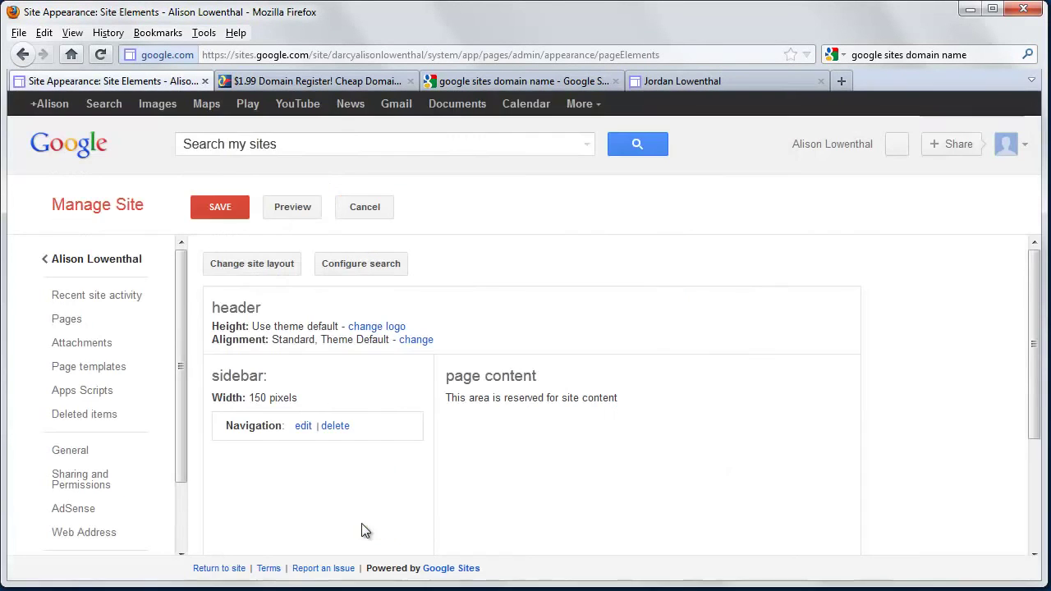
click(226, 209)
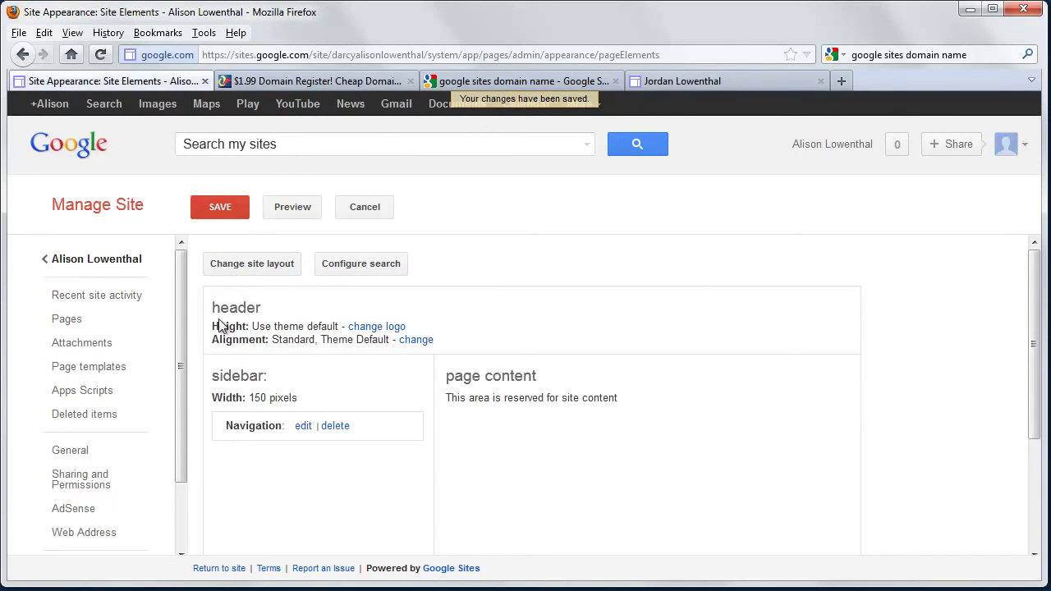
click(120, 261)
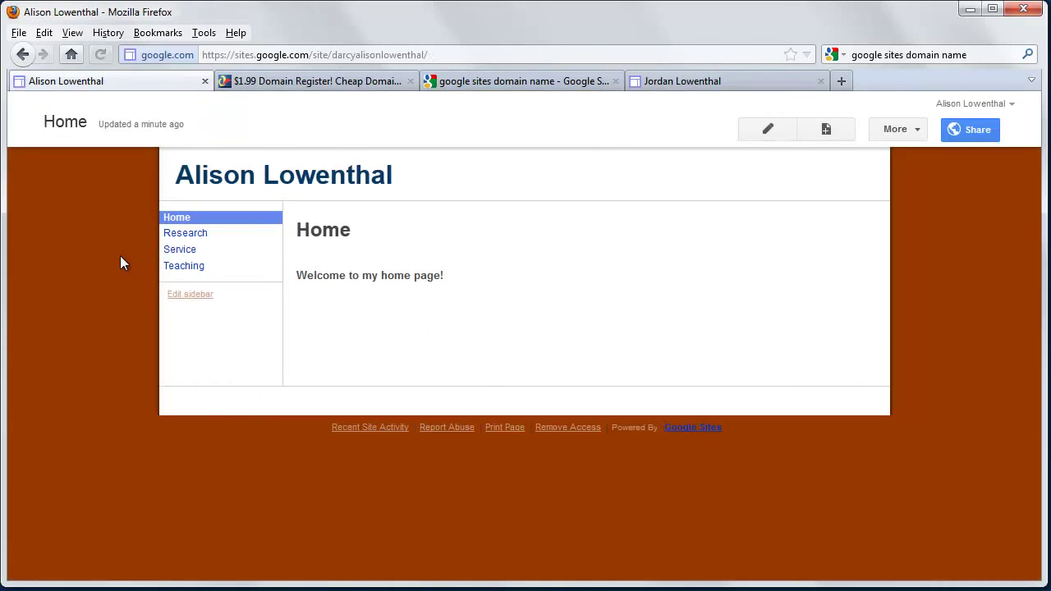